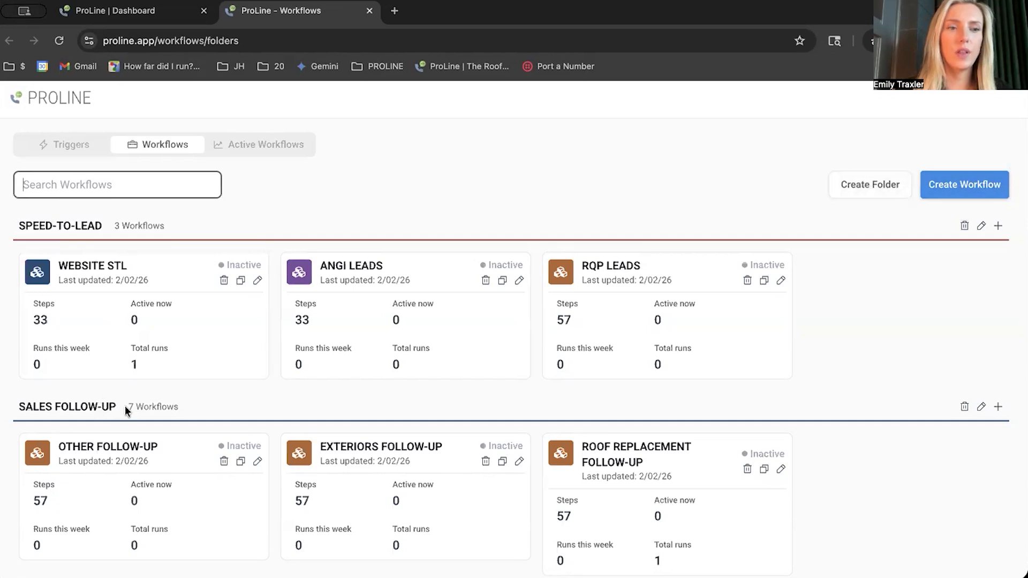
pyautogui.scroll(-6, 126, 410)
pyautogui.scroll(-3, 137, 517)
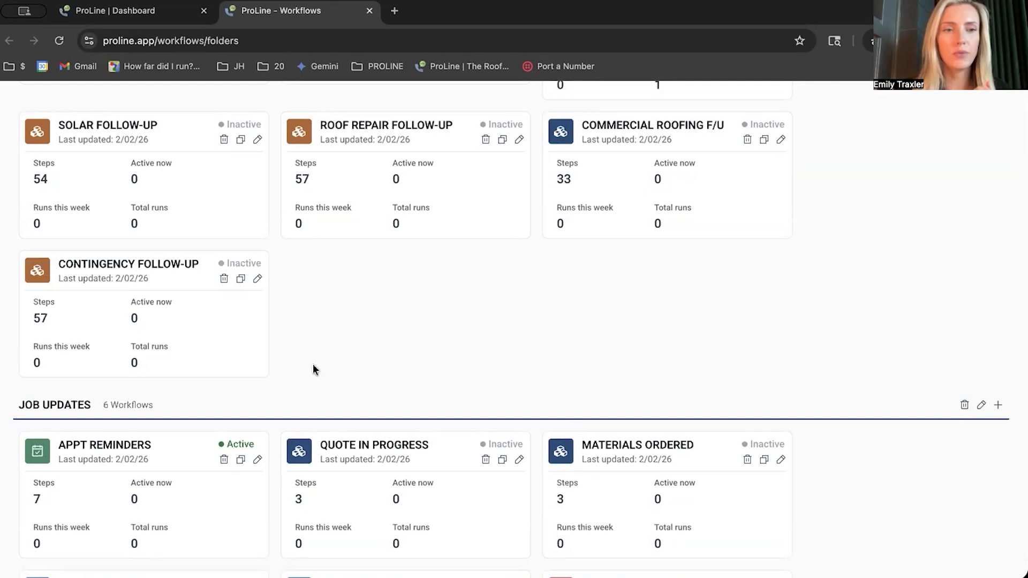
pyautogui.scroll(2, 313, 369)
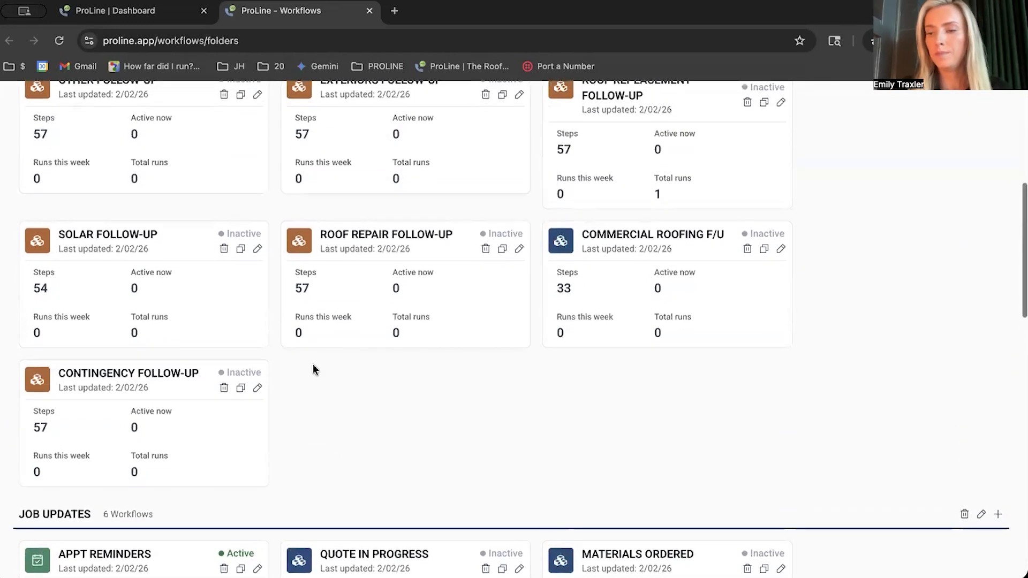
pyautogui.scroll(3, 313, 367)
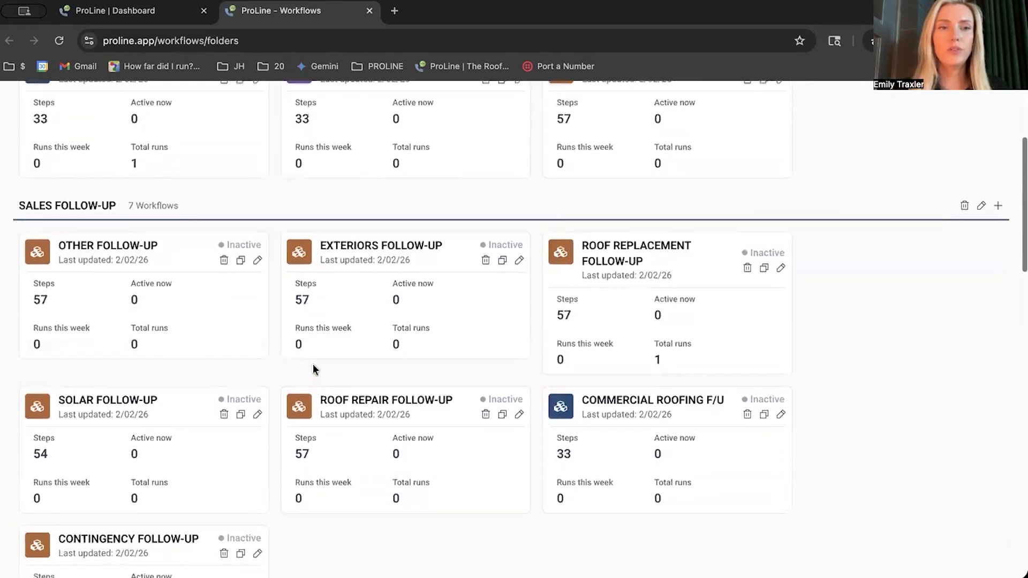
pyautogui.scroll(4, 313, 370)
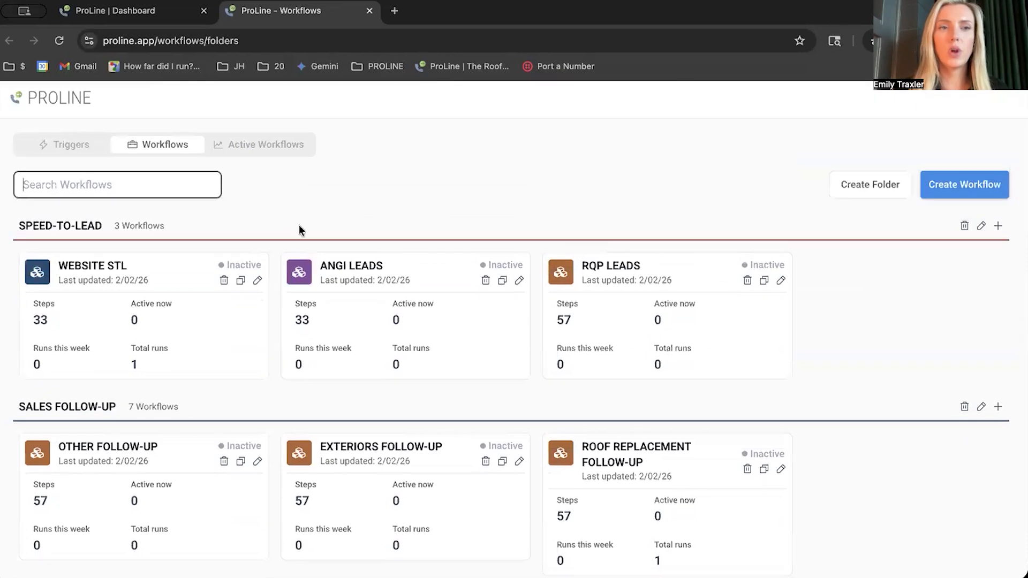
# - Start creating a new workflow and name it "New Workflow 1"
pyautogui.click(962, 186)
pyautogui.write('New Worlkflwo')
pyautogui.press('BackSpace')
pyautogui.press('BackSpace')
pyautogui.write('ow 1')
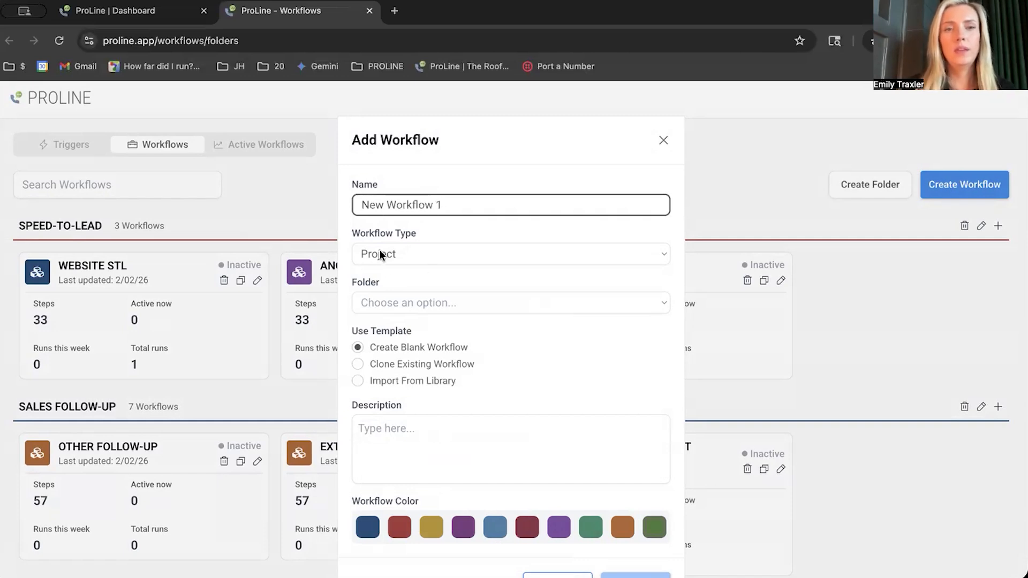
# - Set the new workflow's type to Job and place it in the REVIEWS & REFERRALS folder
pyautogui.click(402, 252)
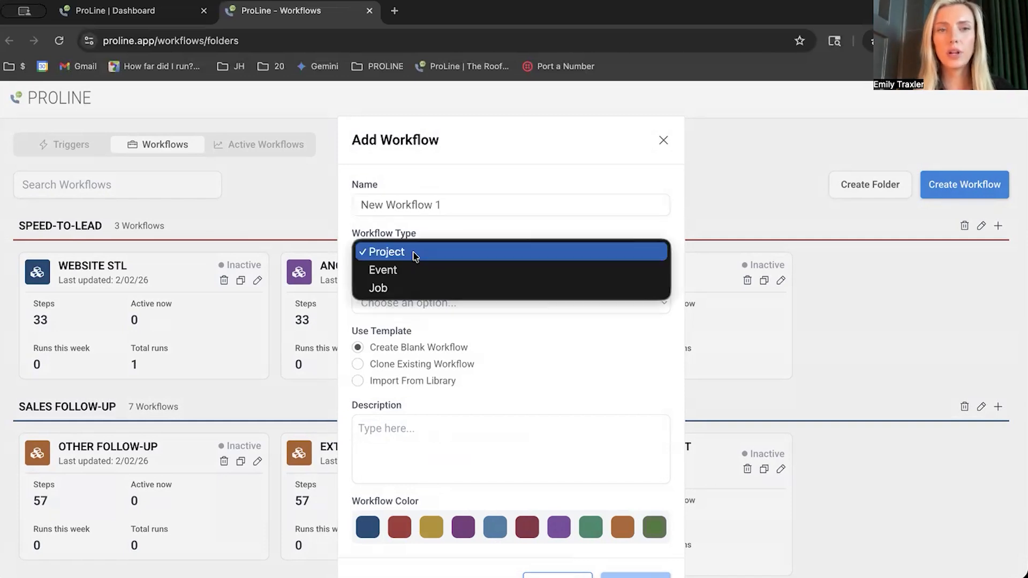
pyautogui.click(443, 290)
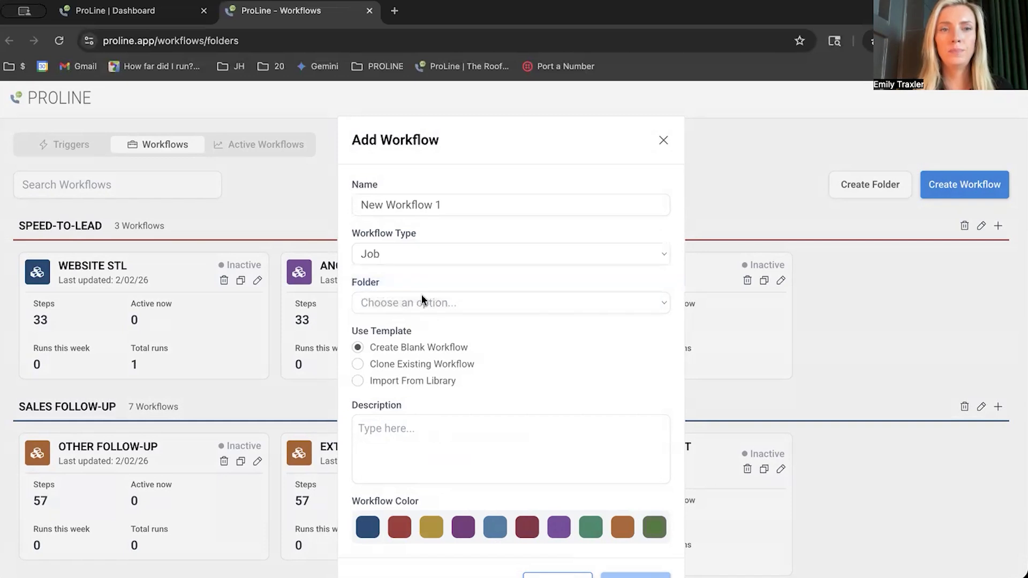
pyautogui.click(441, 303)
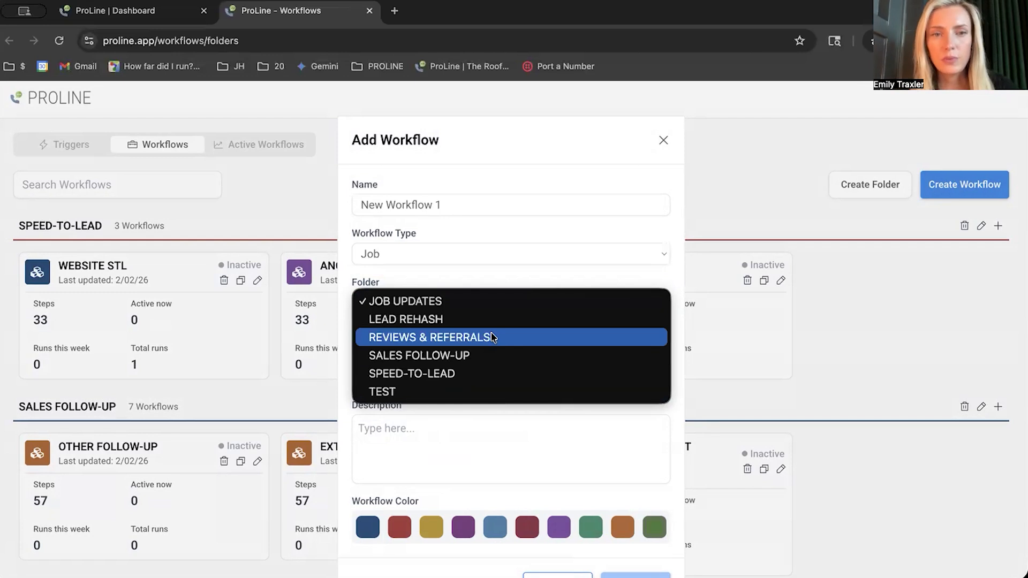
pyautogui.click(492, 337)
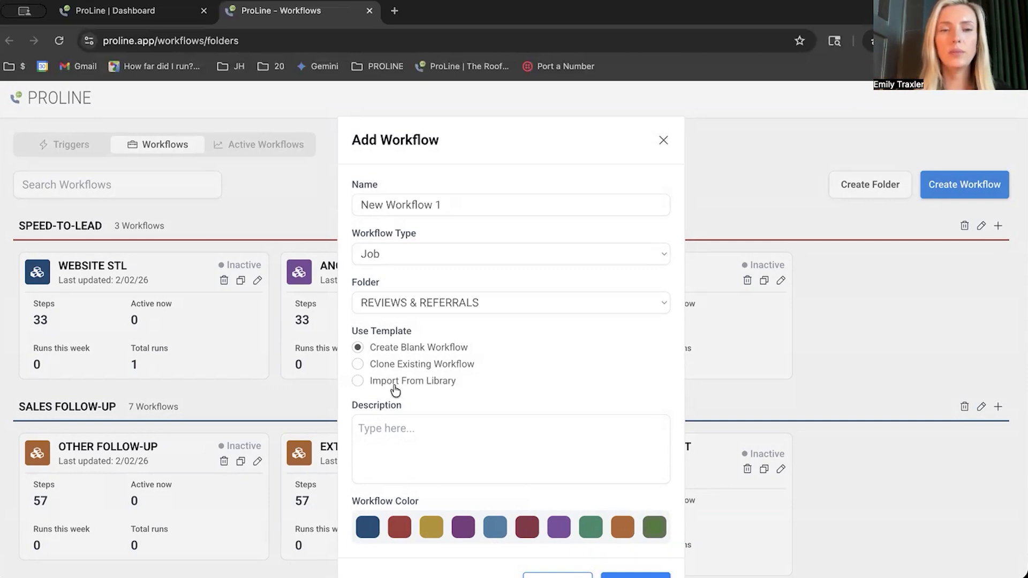
pyautogui.click(395, 383)
pyautogui.click(397, 375)
pyautogui.click(490, 349)
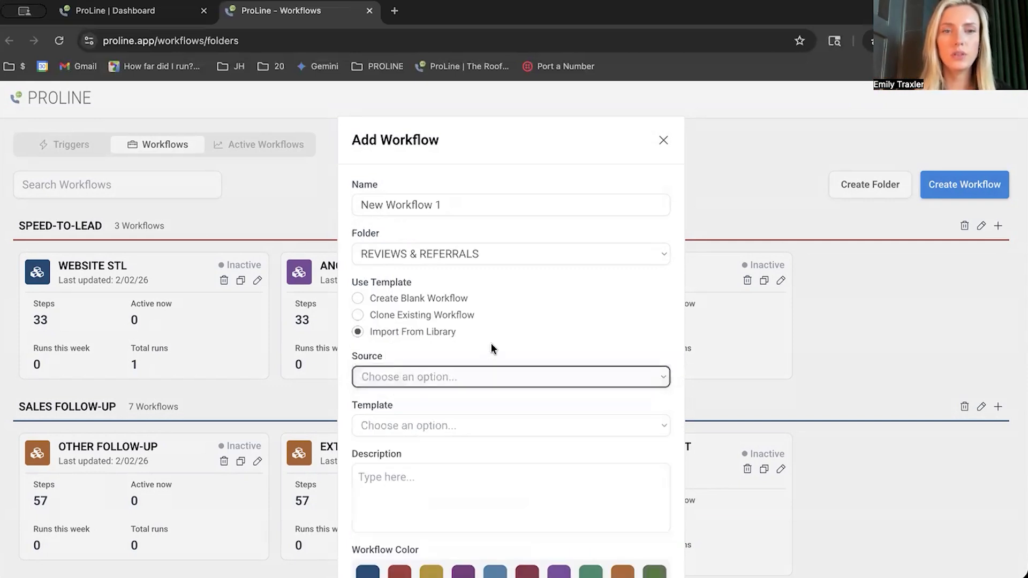
pyautogui.click(356, 300)
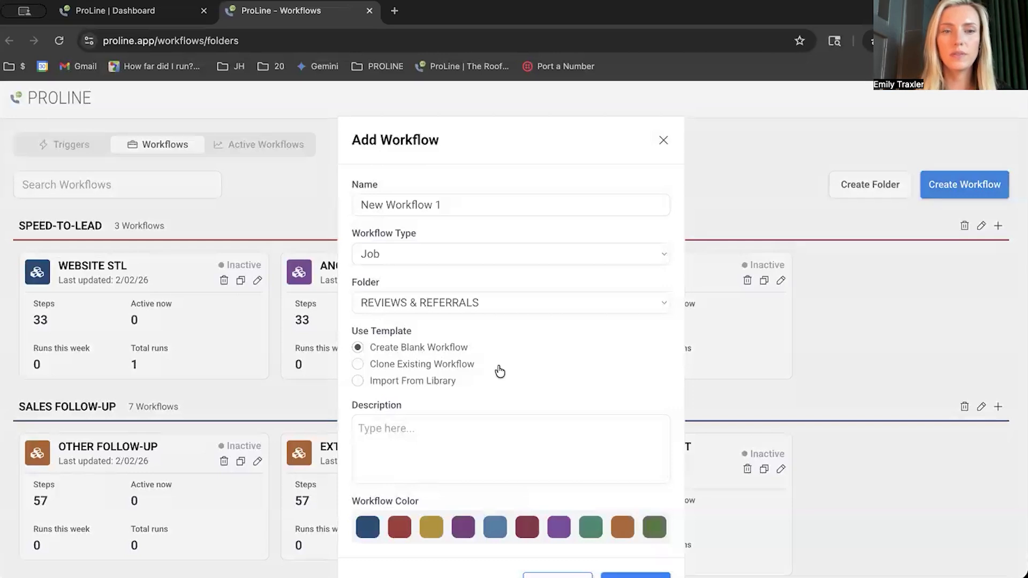
# - Save the new workflow as a blank workflow to create it
pyautogui.scroll(-1, 500, 371)
pyautogui.scroll(-2, 499, 371)
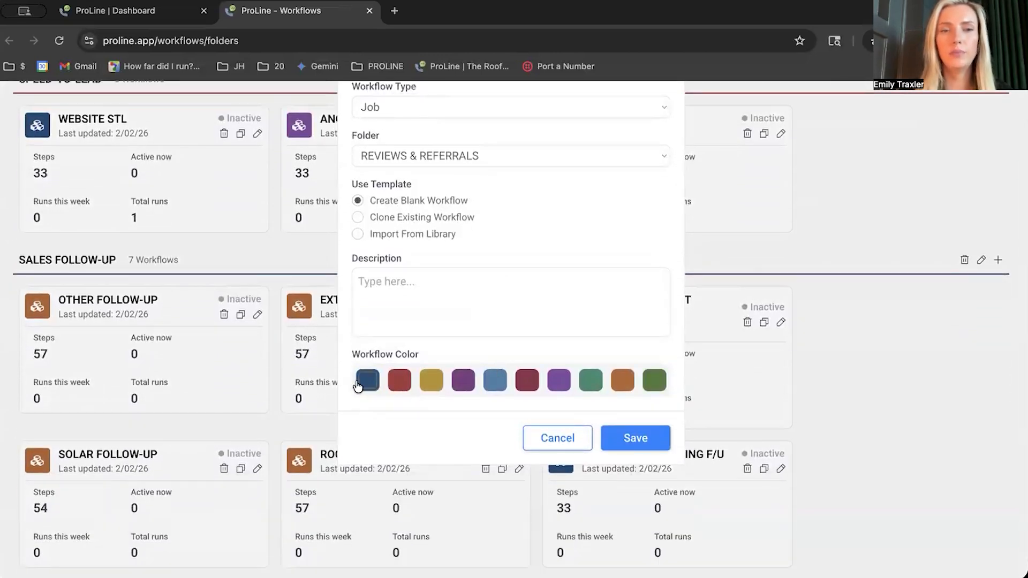
pyautogui.click(618, 436)
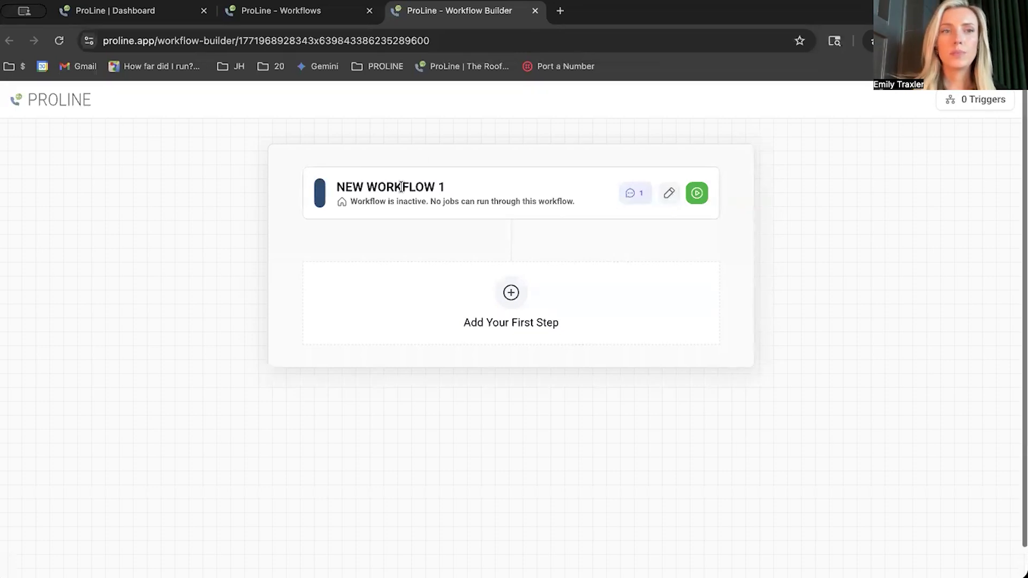
# - Add Send Push Notification as the first step of the new workflow
pyautogui.scroll(-1, 401, 187)
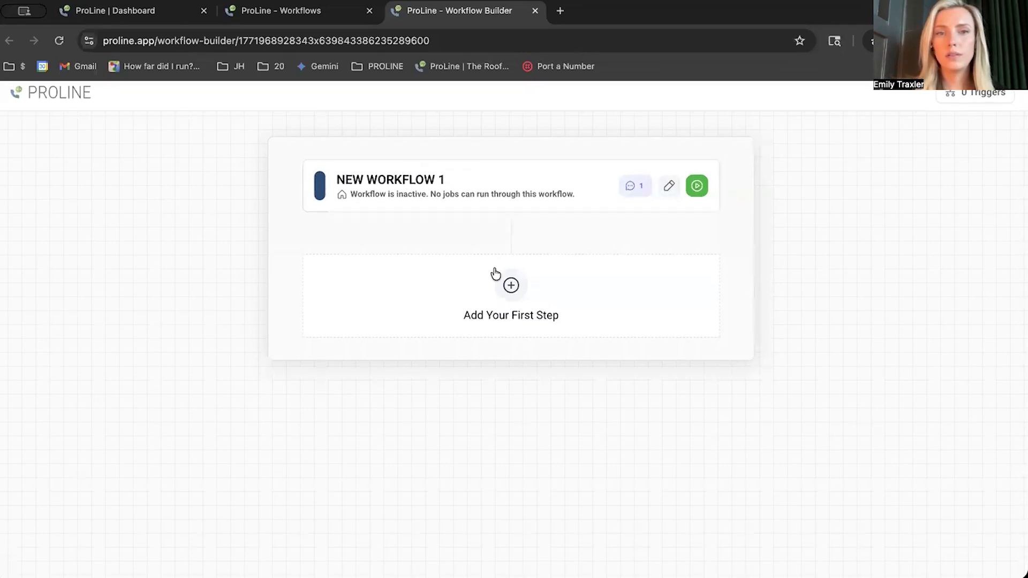
pyautogui.click(511, 285)
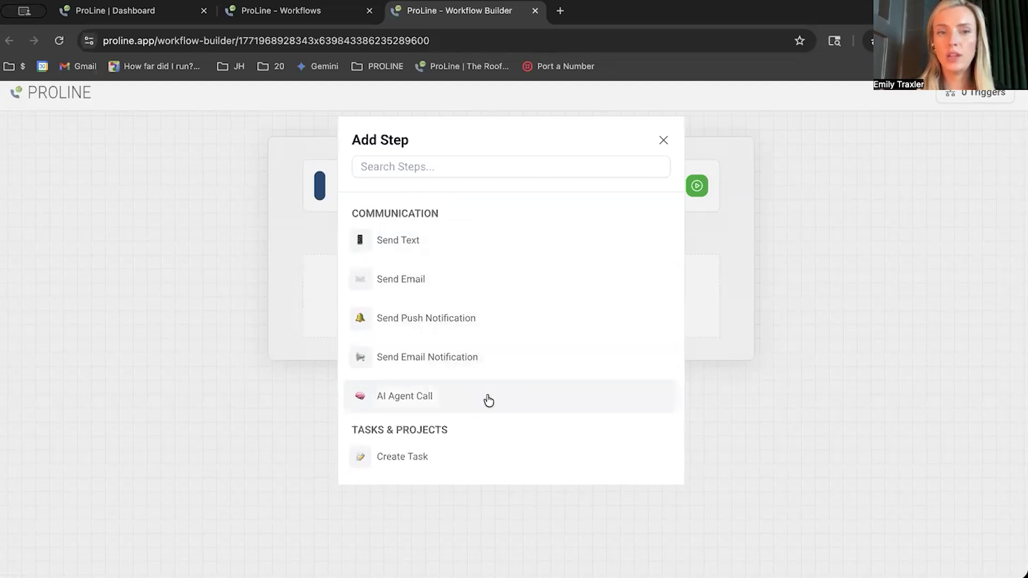
pyautogui.scroll(-3, 488, 401)
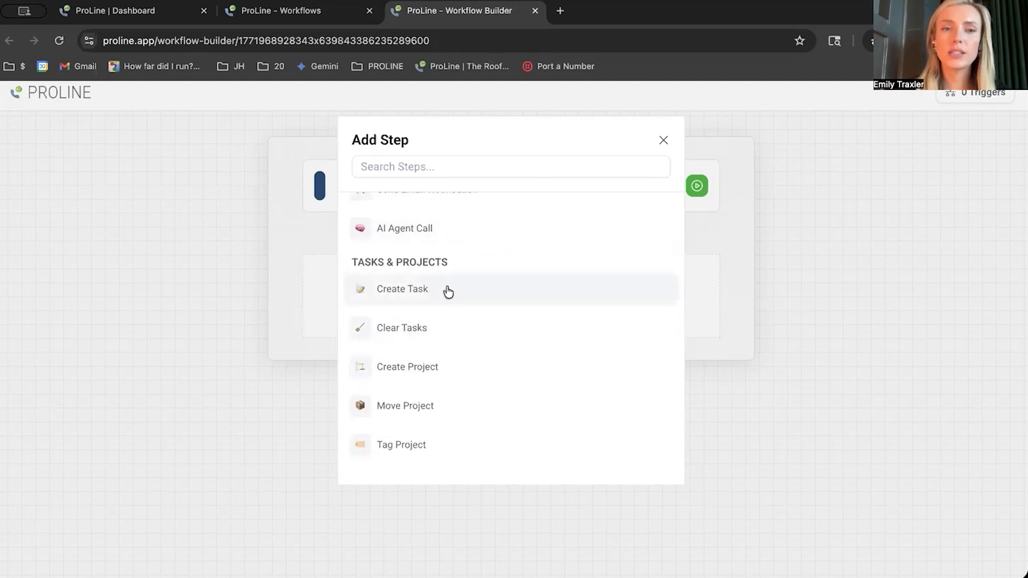
pyautogui.scroll(-2, 496, 298)
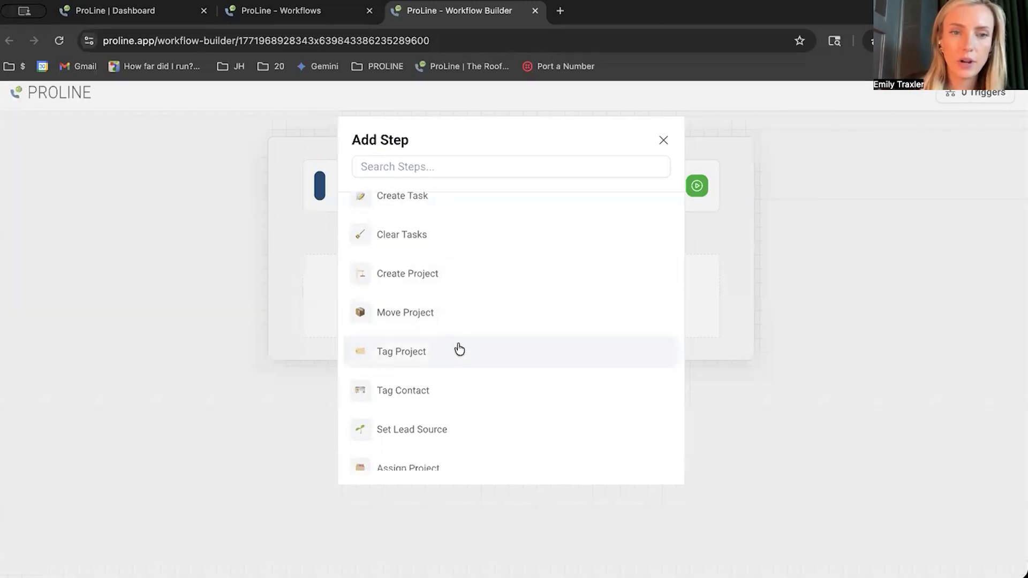
pyautogui.scroll(-5, 460, 349)
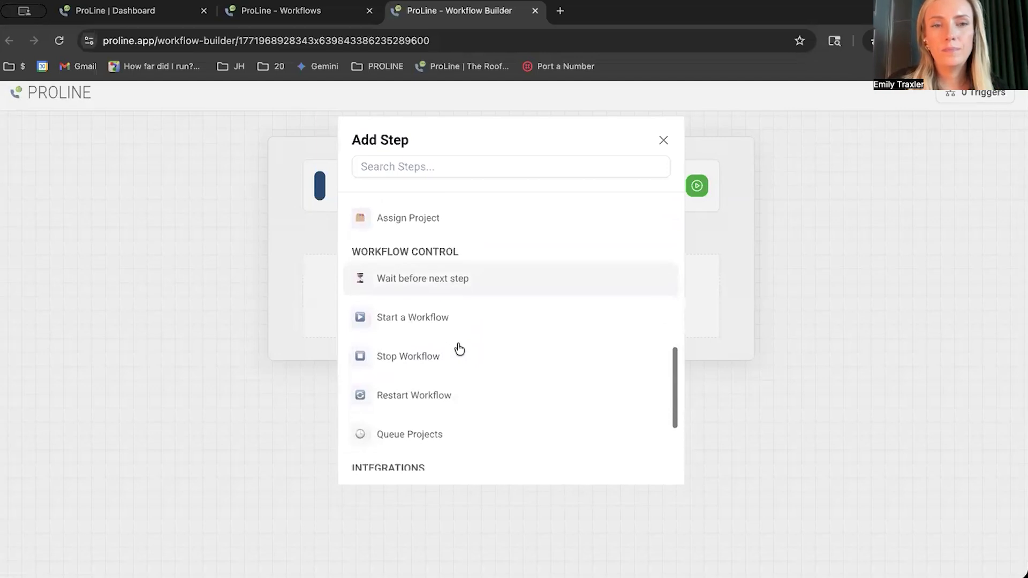
pyautogui.scroll(-5, 459, 349)
pyautogui.scroll(-1, 460, 349)
pyautogui.scroll(10, 460, 343)
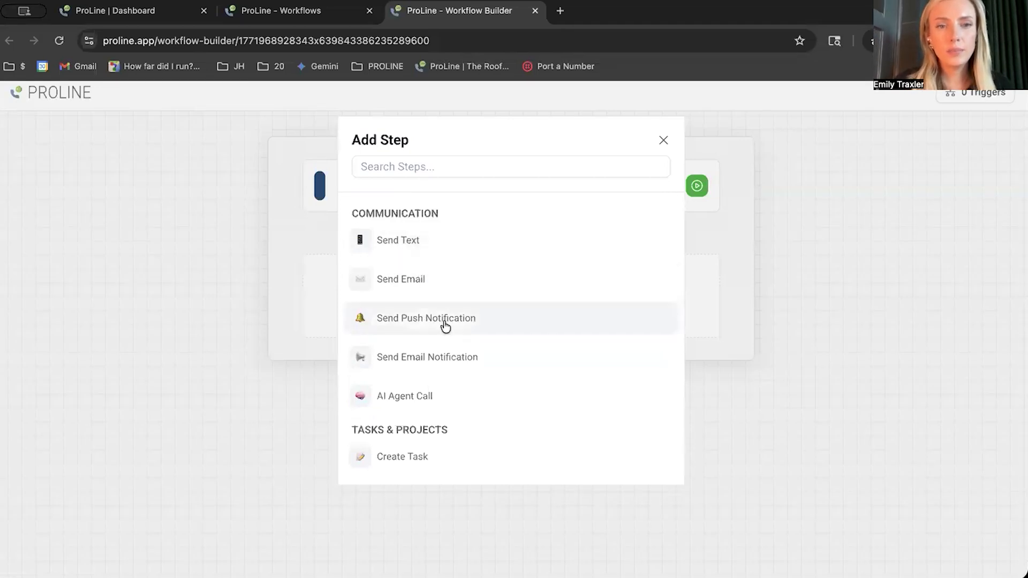
pyautogui.click(445, 324)
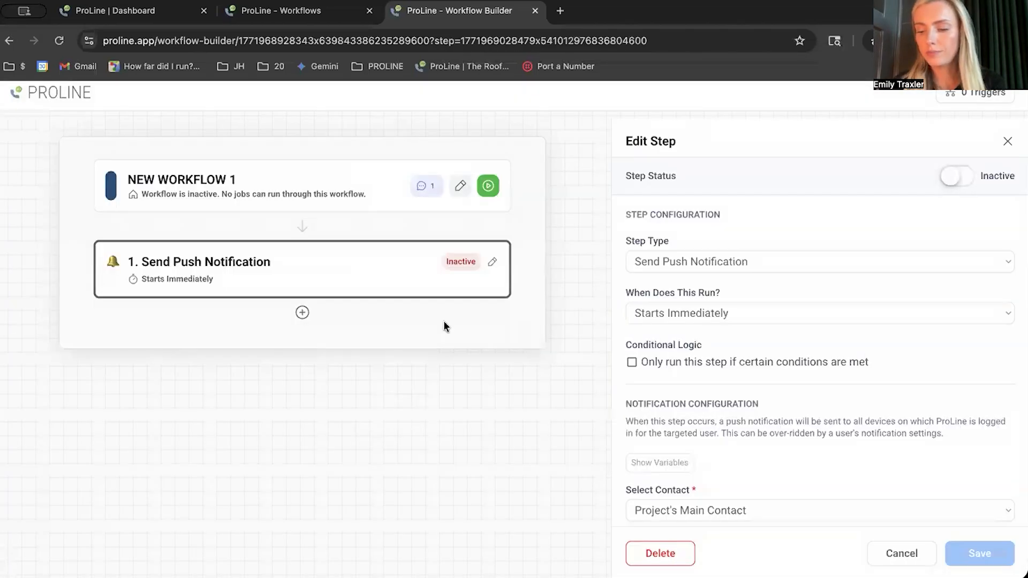
pyautogui.moveTo(295, 230)
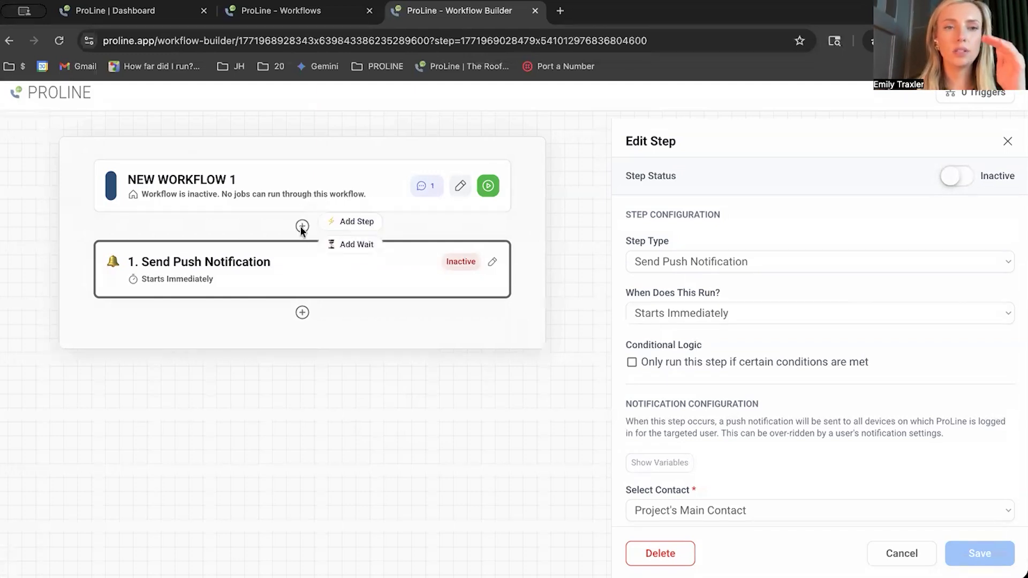
pyautogui.moveTo(309, 206)
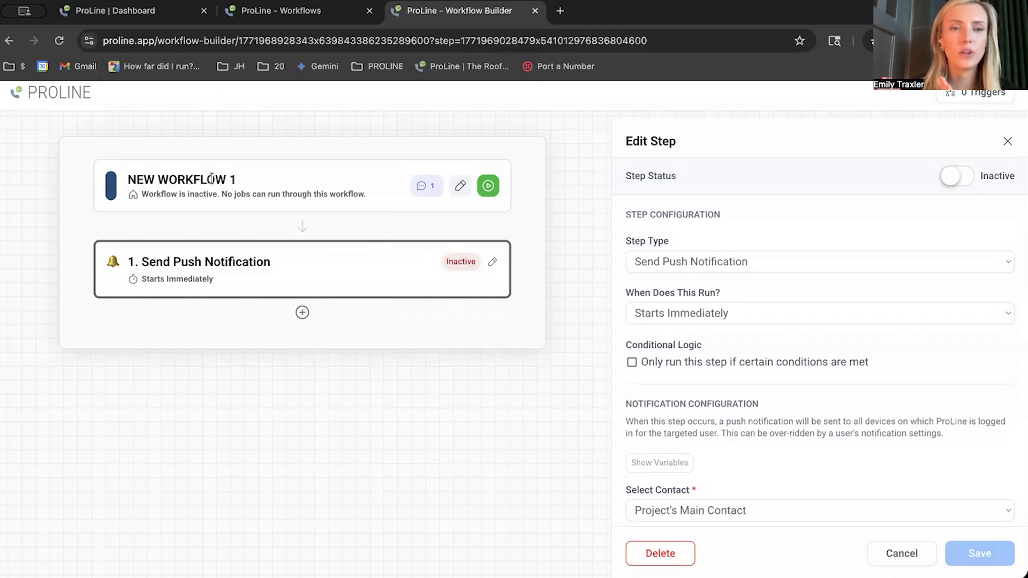
pyautogui.moveTo(301, 313)
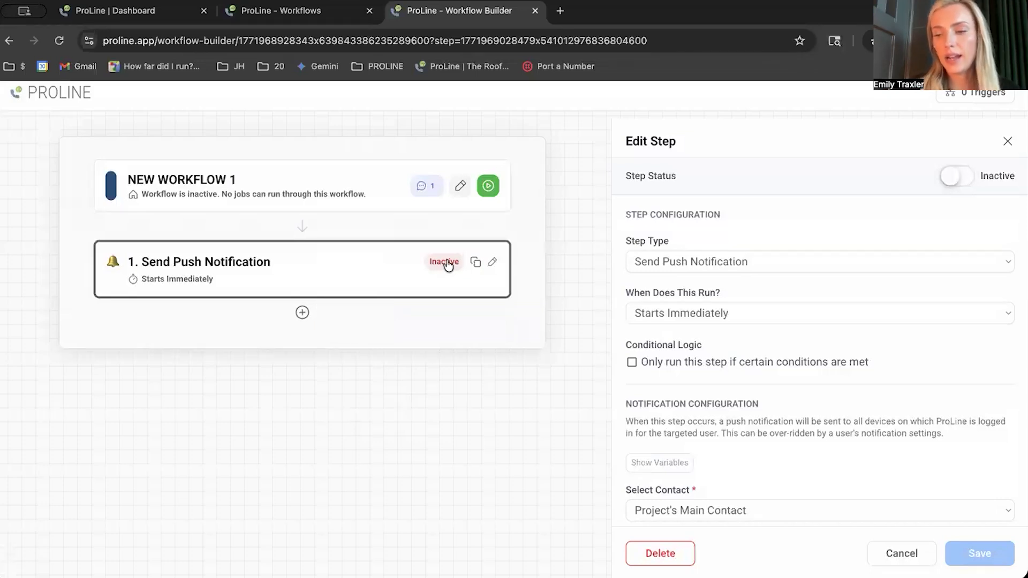
pyautogui.moveTo(287, 301)
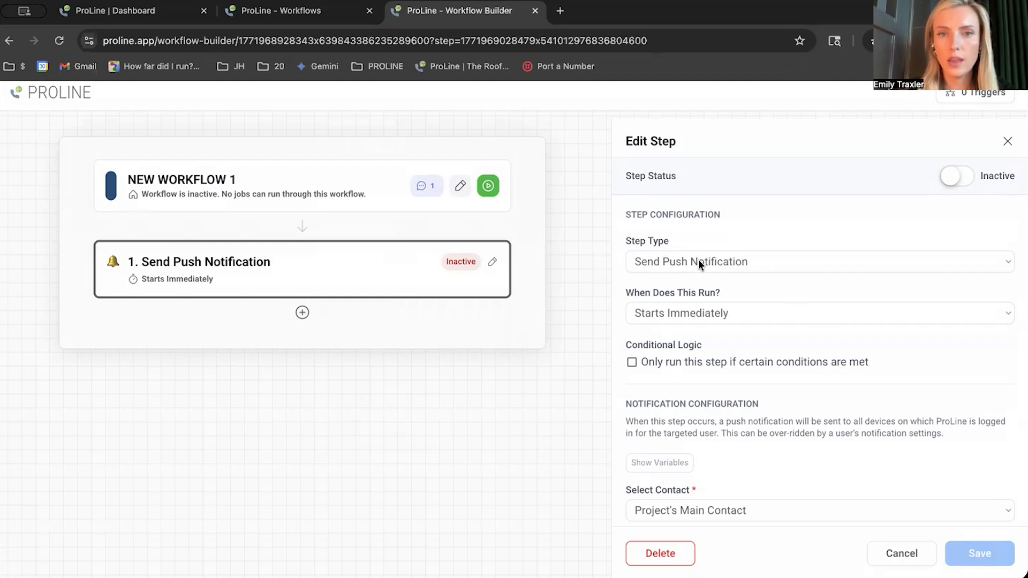
pyautogui.click(960, 175)
pyautogui.click(960, 174)
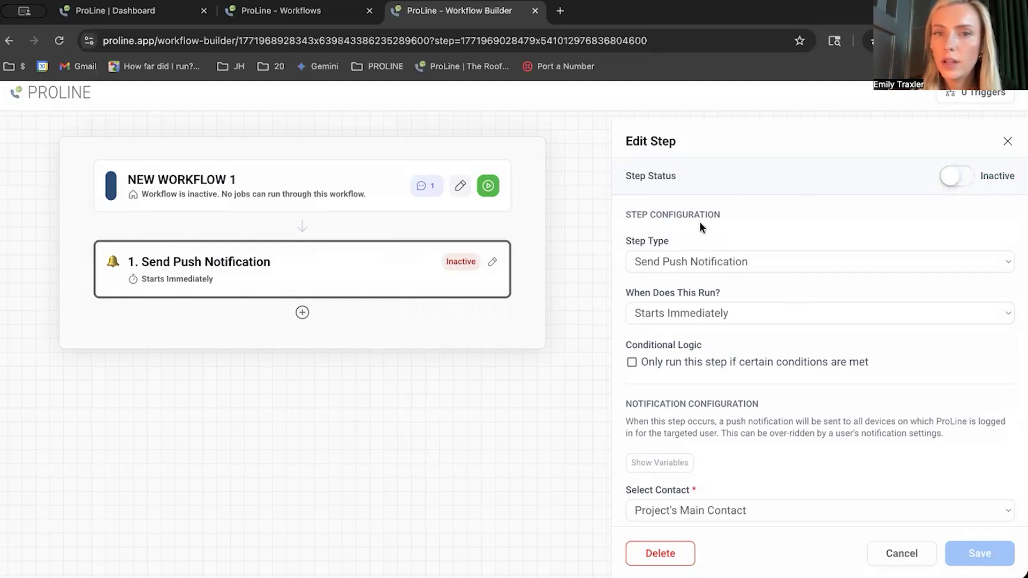
pyautogui.click(701, 258)
pyautogui.click(703, 260)
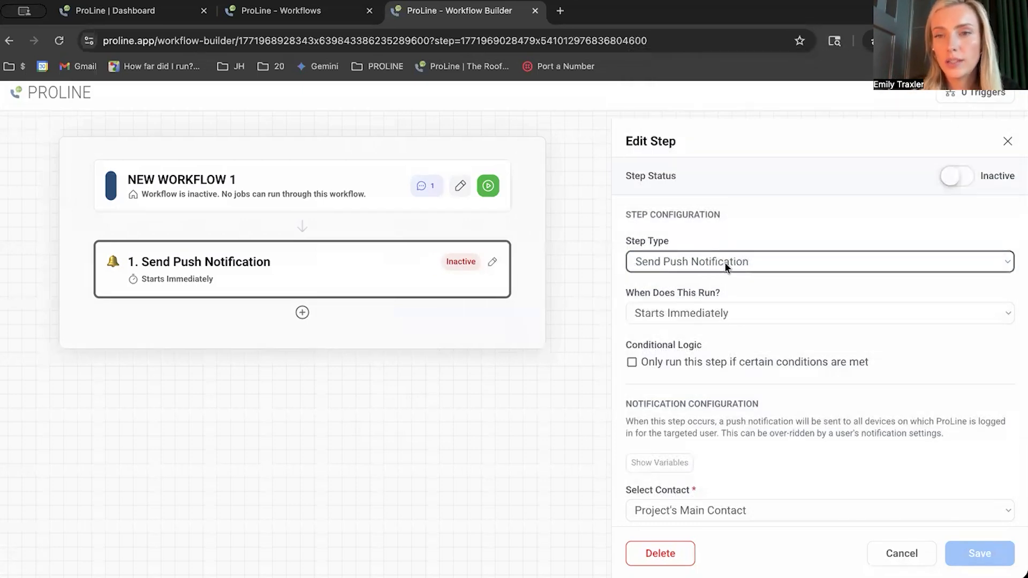
pyautogui.click(703, 260)
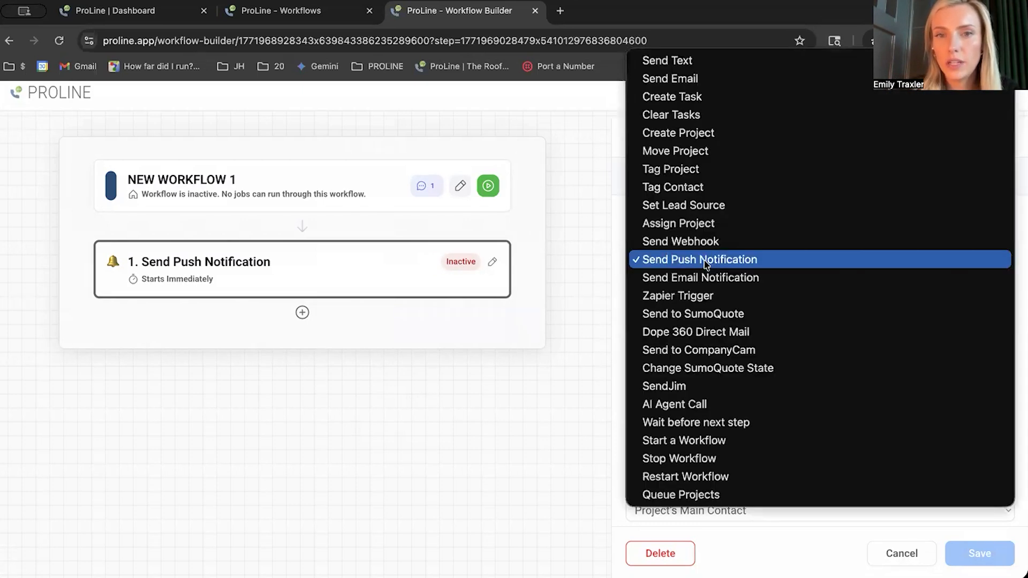
pyautogui.click(703, 261)
# - Configure the push notification to use Project's Main Contact and send it to Production
pyautogui.scroll(-1, 724, 342)
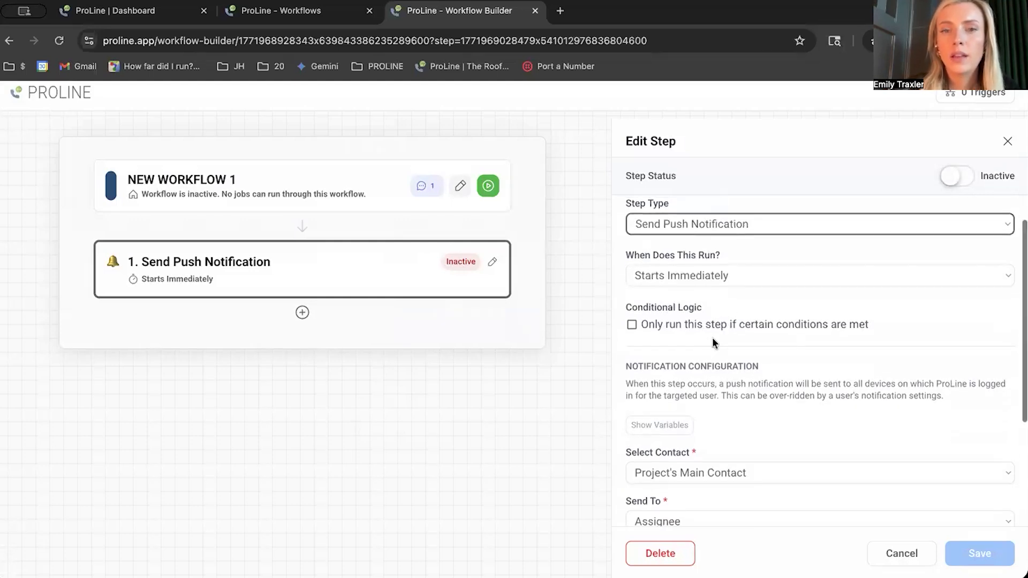
pyautogui.scroll(-2, 712, 341)
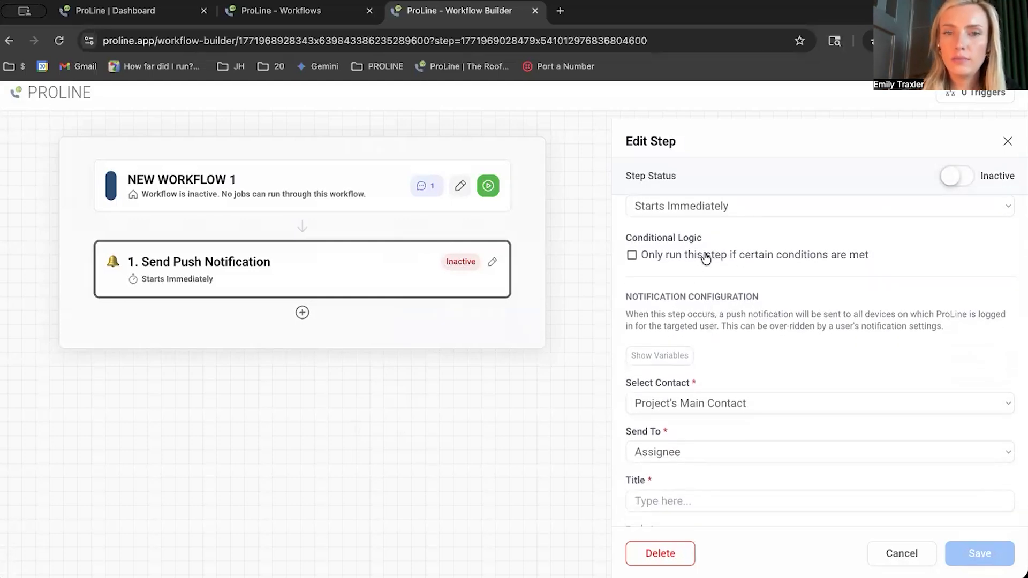
pyautogui.scroll(-3, 717, 279)
pyautogui.click(737, 307)
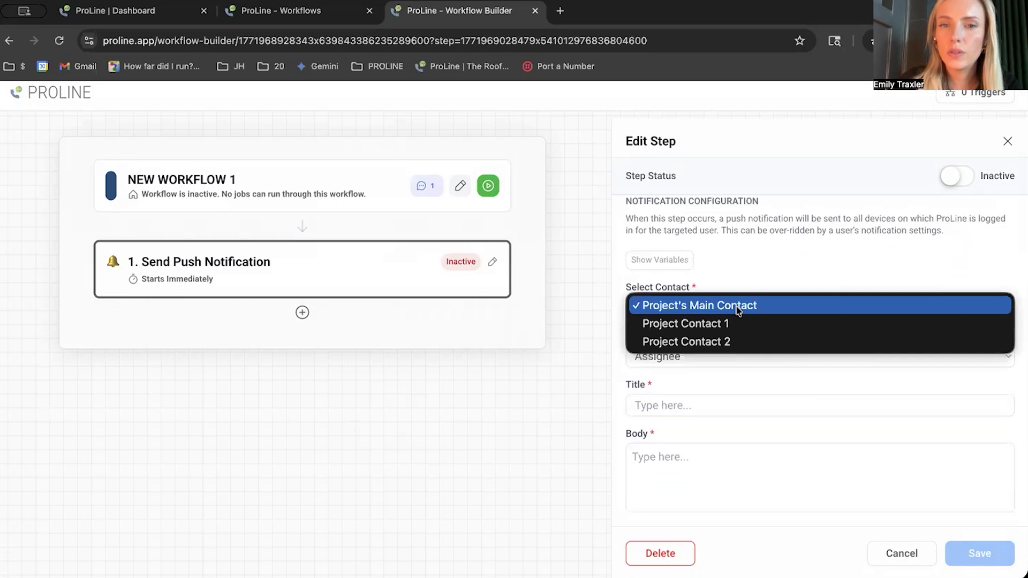
pyautogui.click(738, 309)
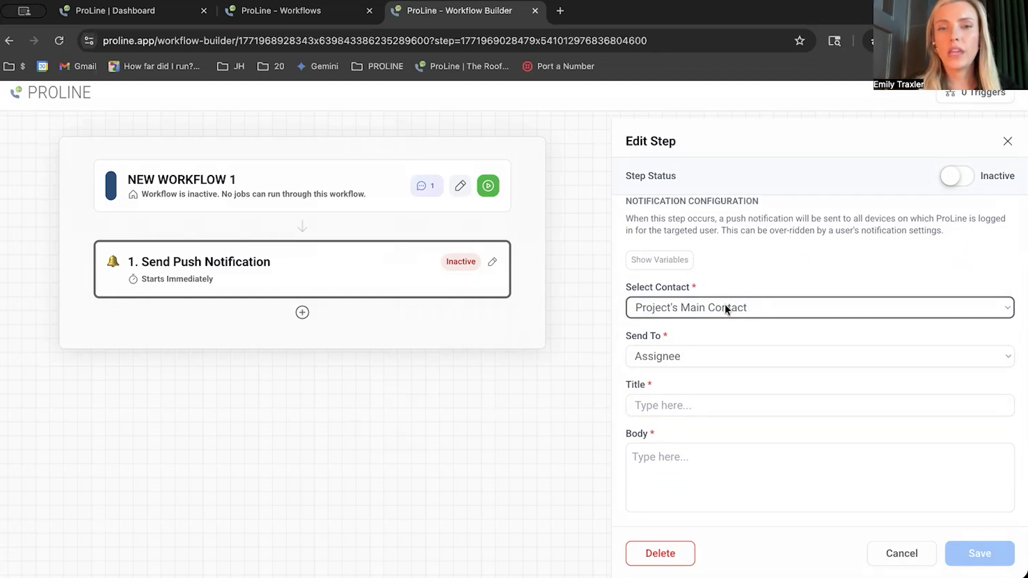
pyautogui.click(714, 351)
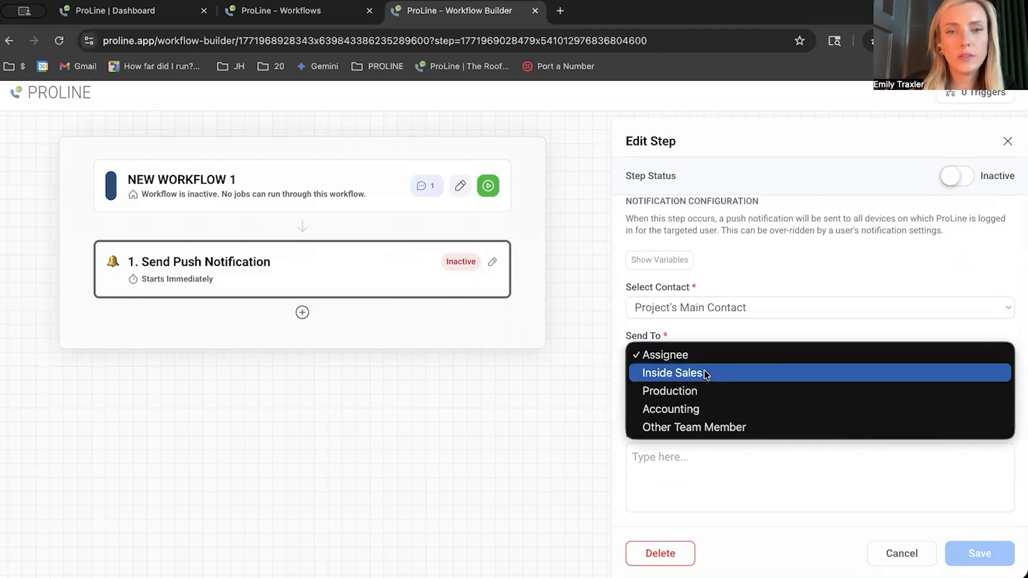
pyautogui.click(703, 390)
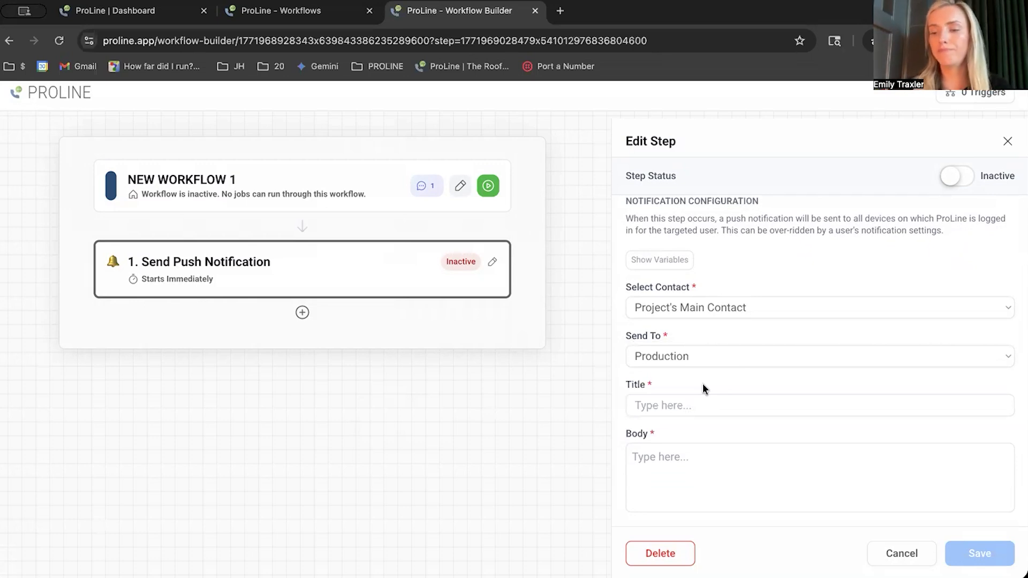
# - Fill in the push notification with title "Production Ready" and body "Test test", and save the step as active
pyautogui.click(710, 399)
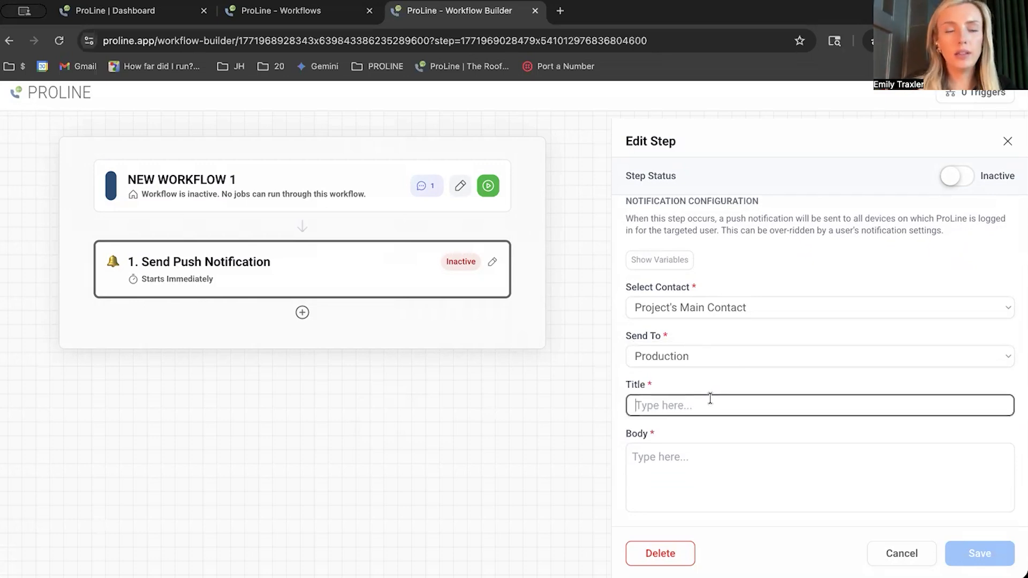
pyautogui.write('Production Ready')
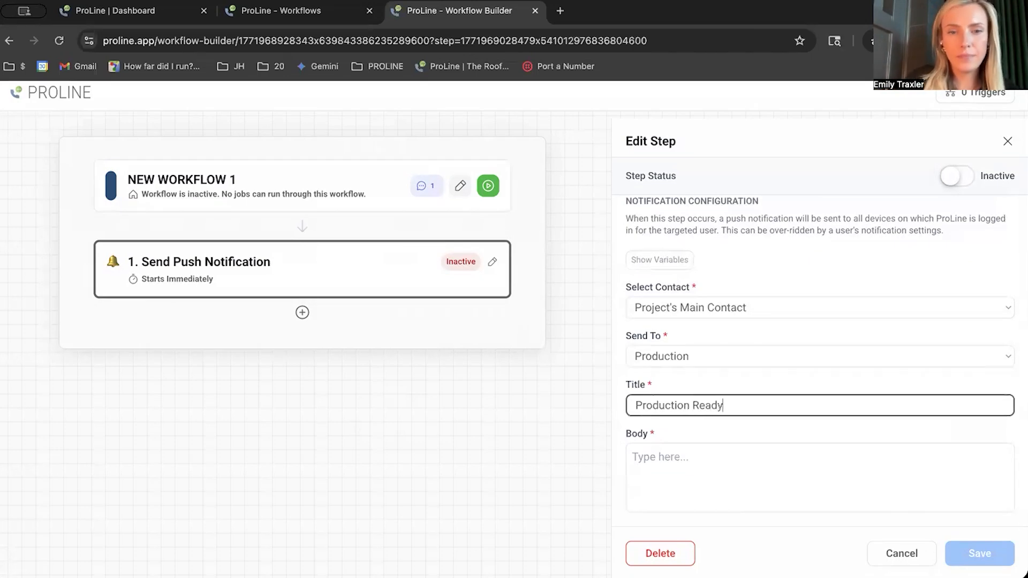
pyautogui.click(770, 478)
pyautogui.write('Test test')
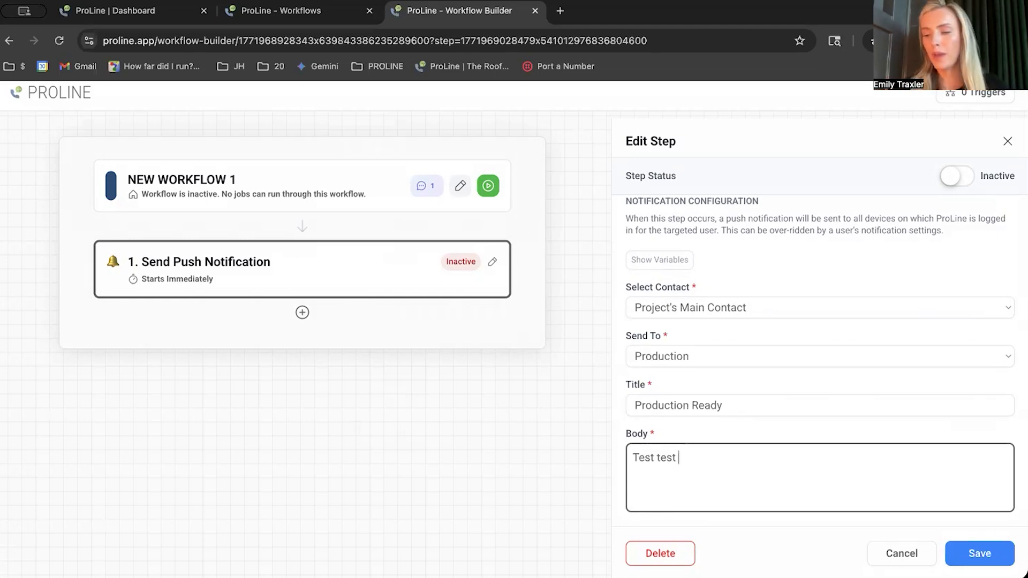
pyautogui.click(963, 176)
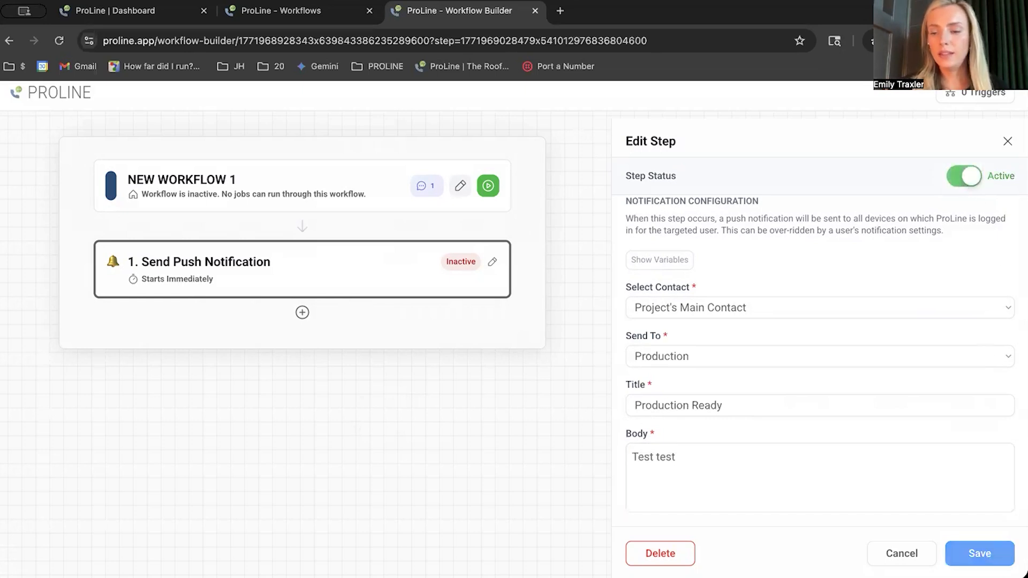
pyautogui.click(979, 553)
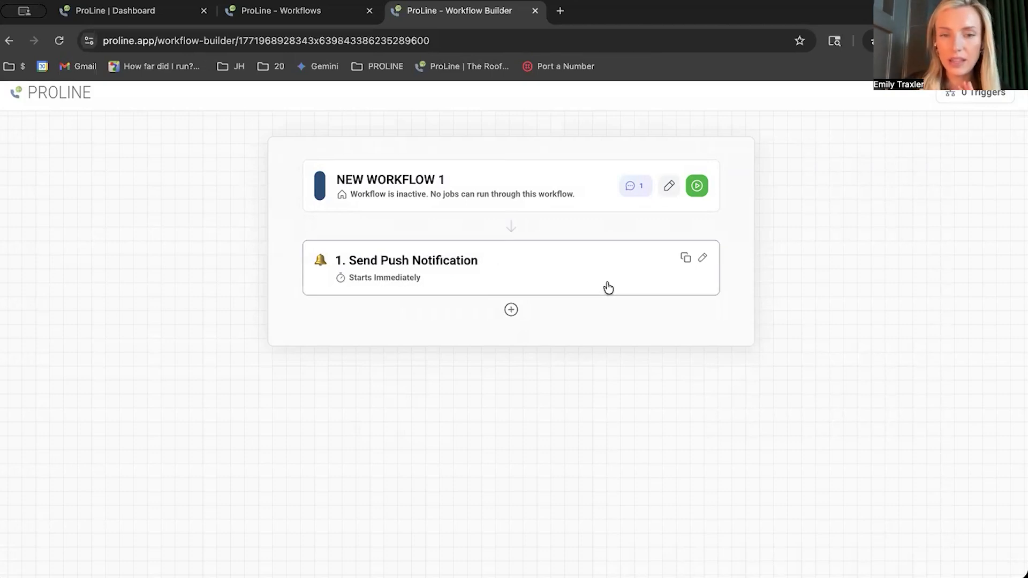
# - Add a wait after the push notification, keeping its step type as Wait before next step
pyautogui.moveTo(478, 336)
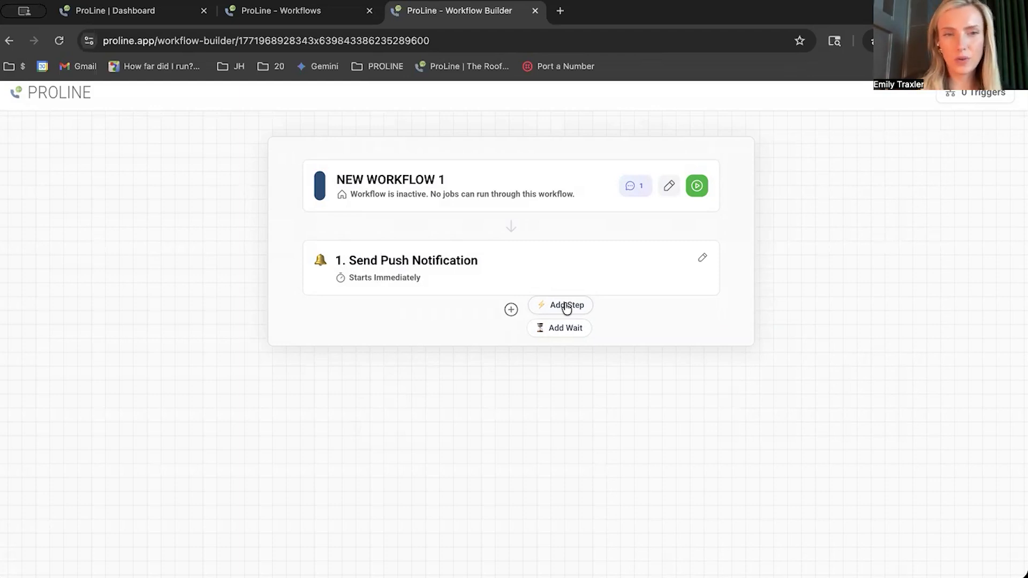
pyautogui.click(569, 328)
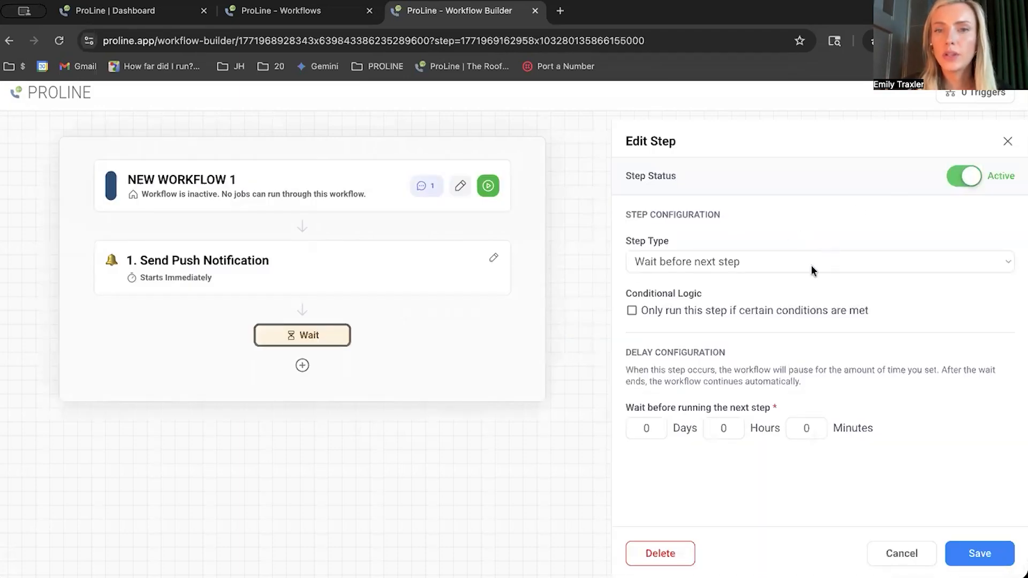
pyautogui.click(811, 265)
pyautogui.click(811, 265)
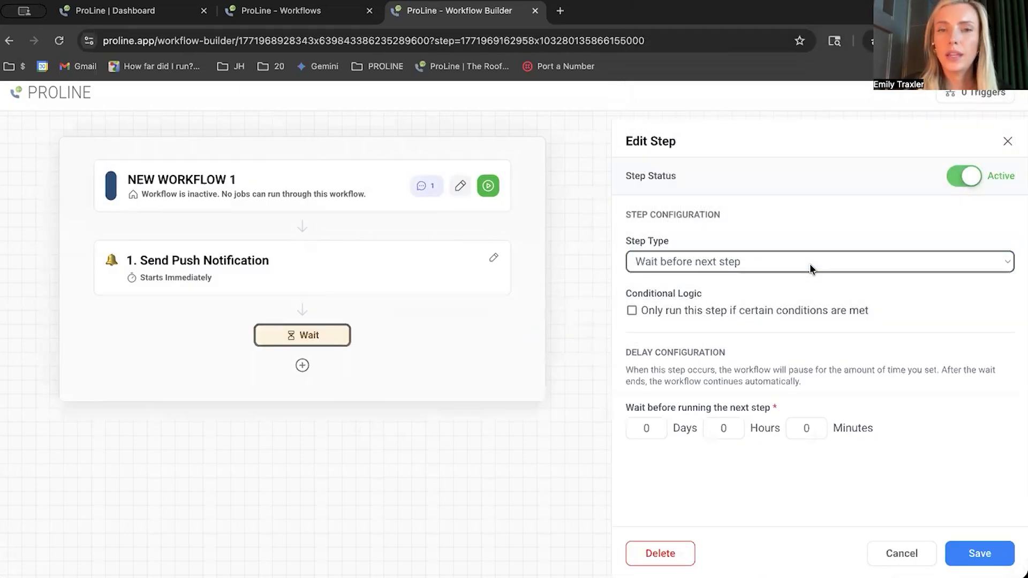
pyautogui.click(705, 265)
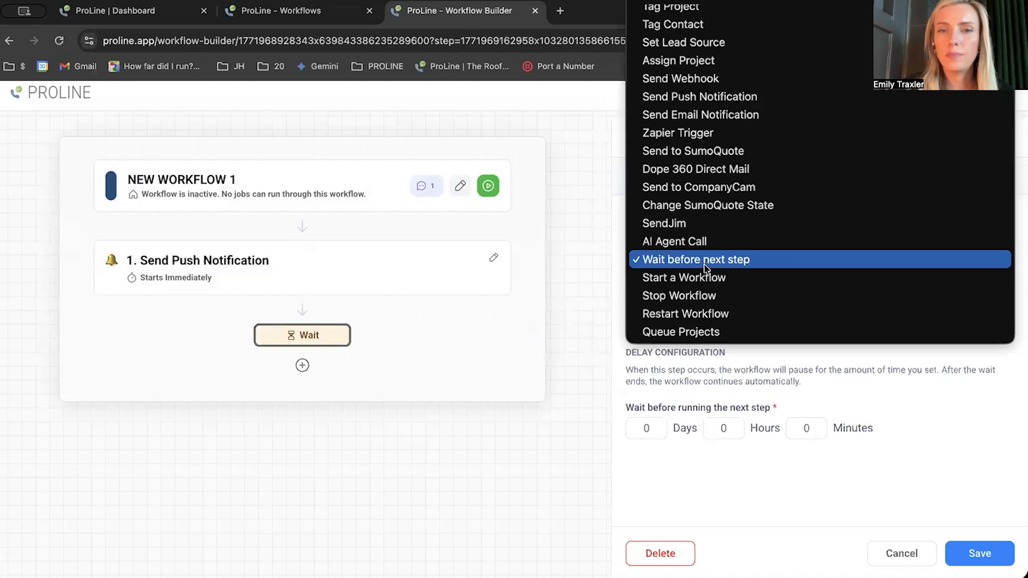
pyautogui.click(705, 266)
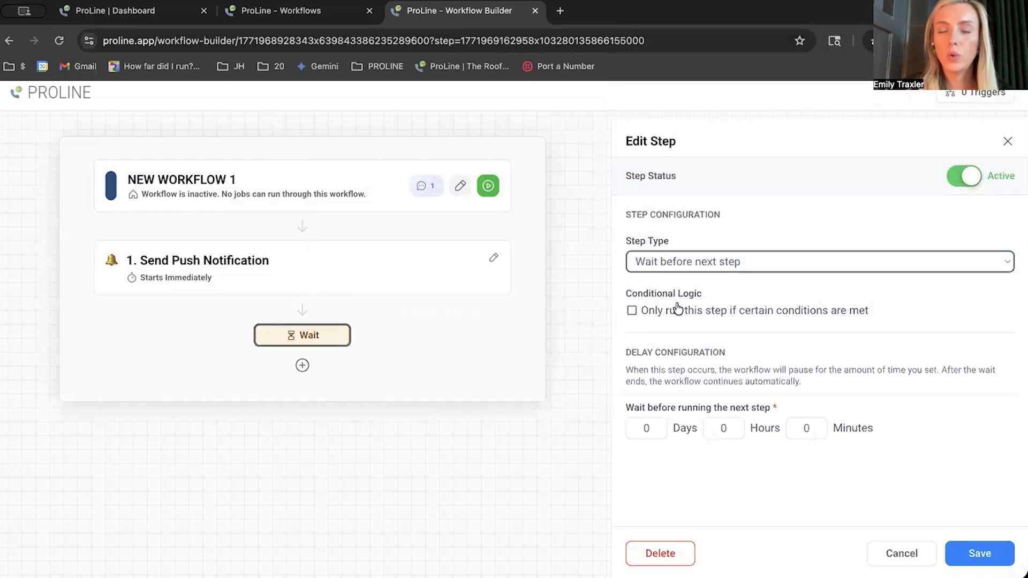
pyautogui.scroll(-1, 803, 317)
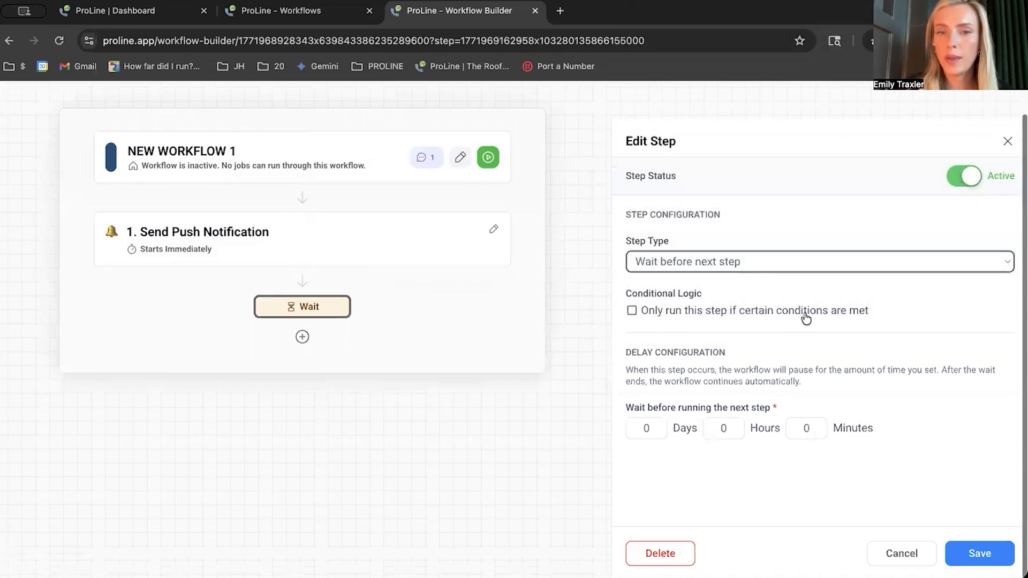
pyautogui.scroll(1, 807, 339)
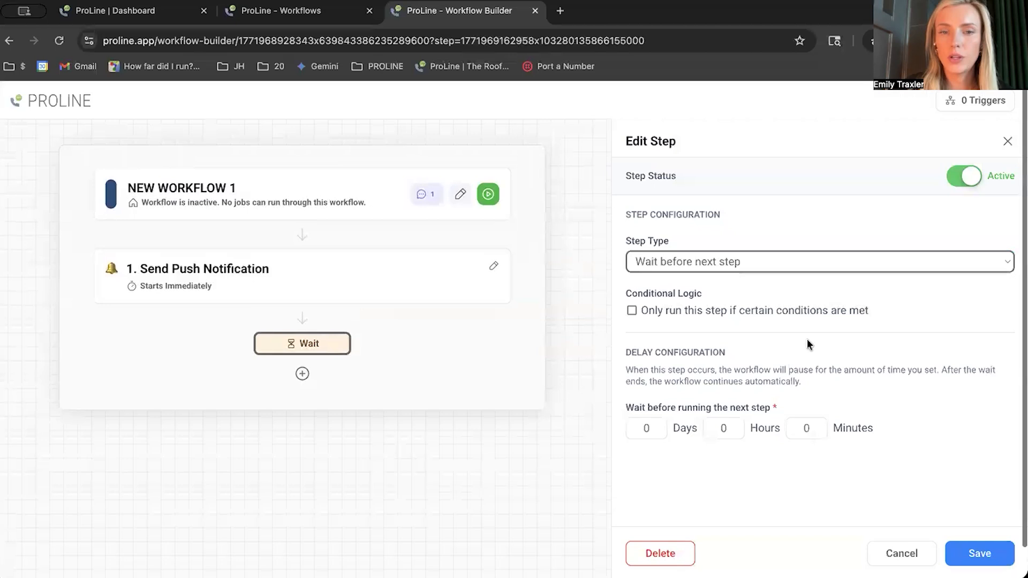
# - Set the wait before the next step to 1 day and save it
pyautogui.click(656, 431)
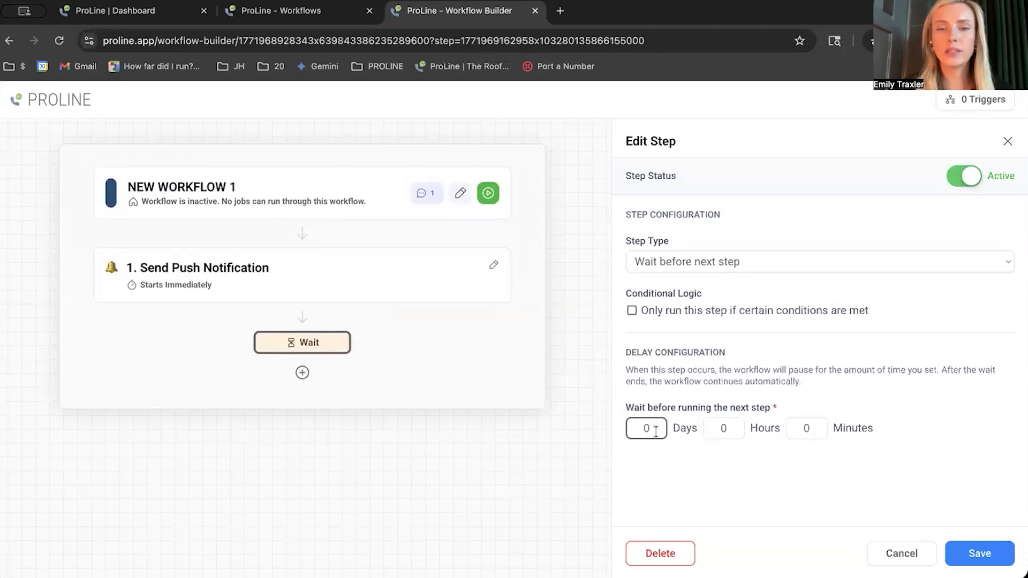
pyautogui.press('BackSpace')
pyautogui.write('1')
pyautogui.click(673, 474)
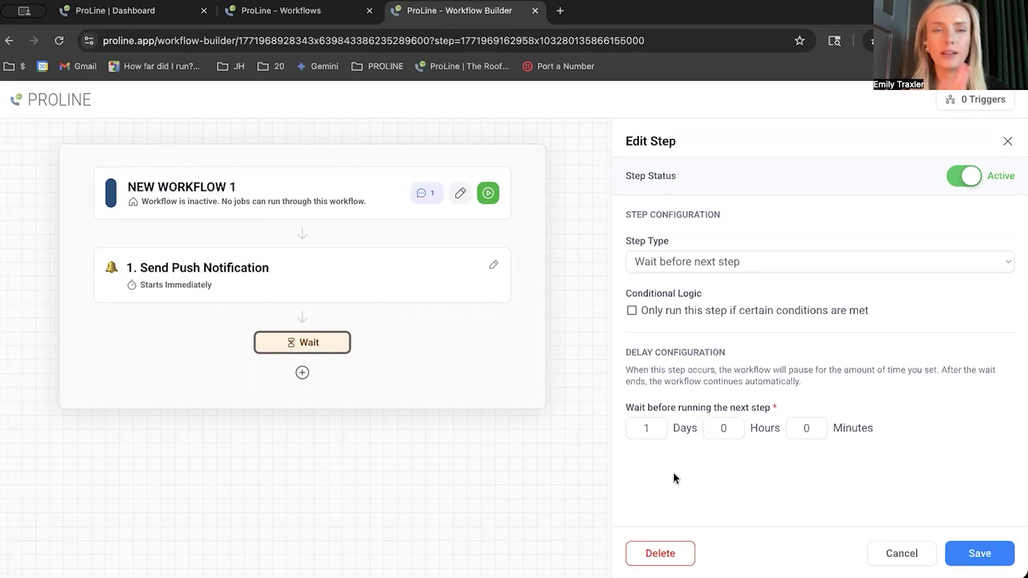
pyautogui.click(970, 553)
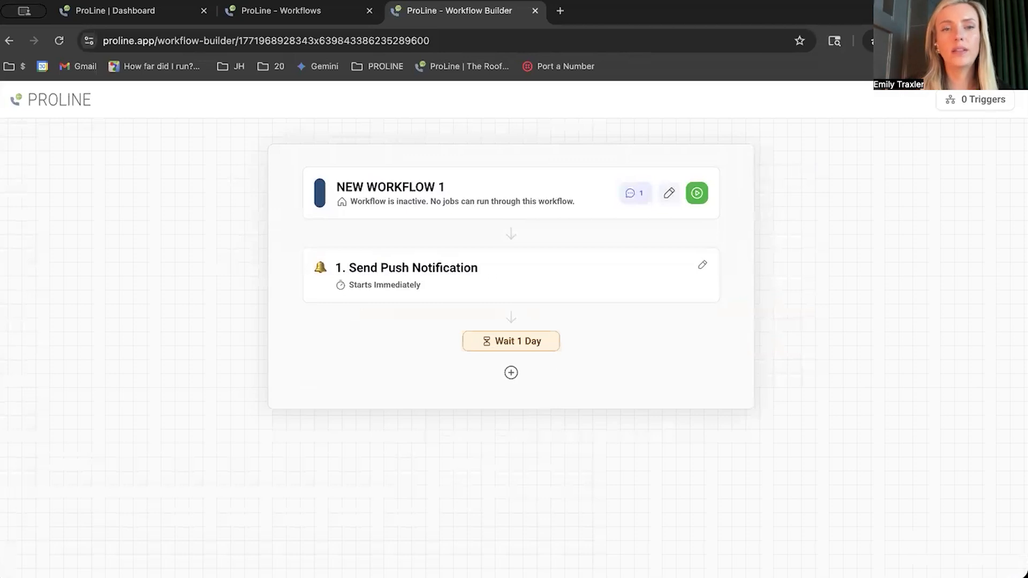
# - Add a Send Text step after the one-day wait
pyautogui.click(511, 373)
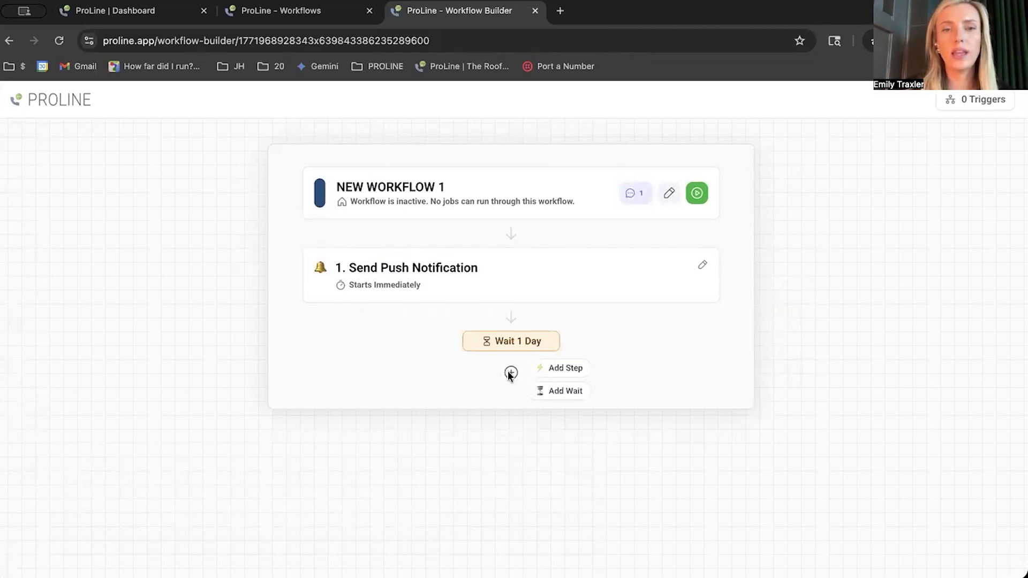
pyautogui.click(560, 369)
pyautogui.scroll(10, 528, 287)
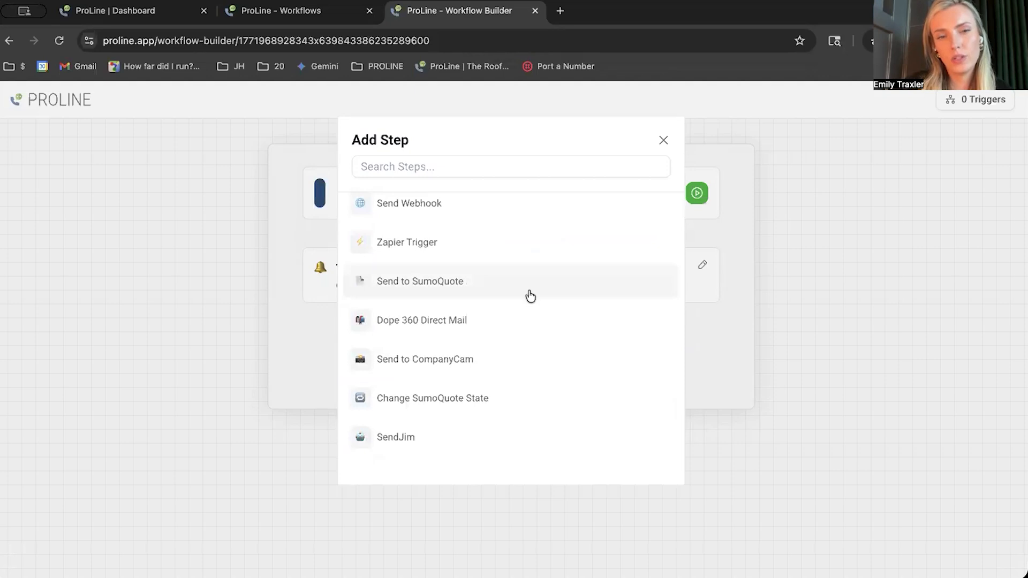
pyautogui.scroll(3, 529, 295)
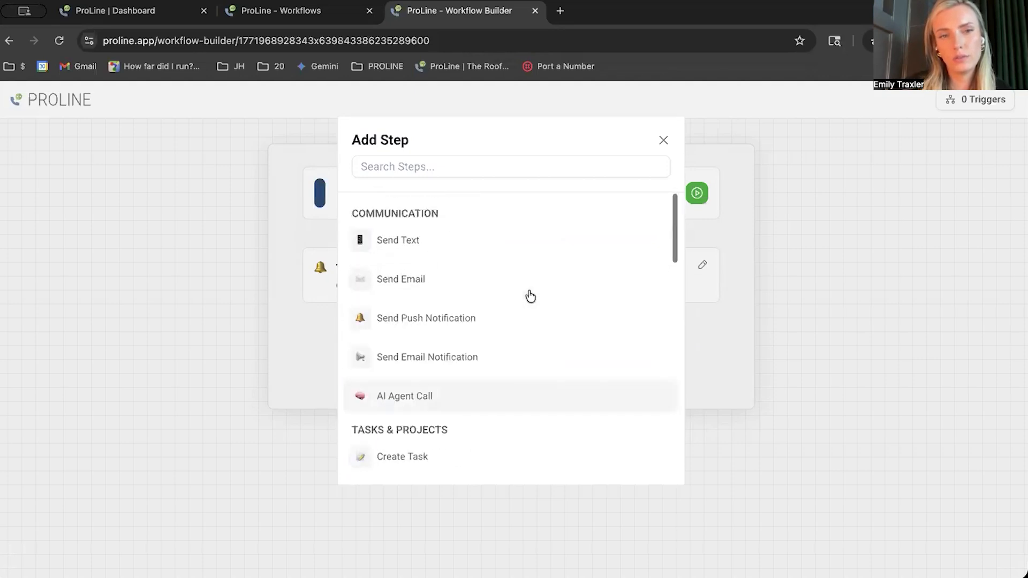
pyautogui.click(457, 243)
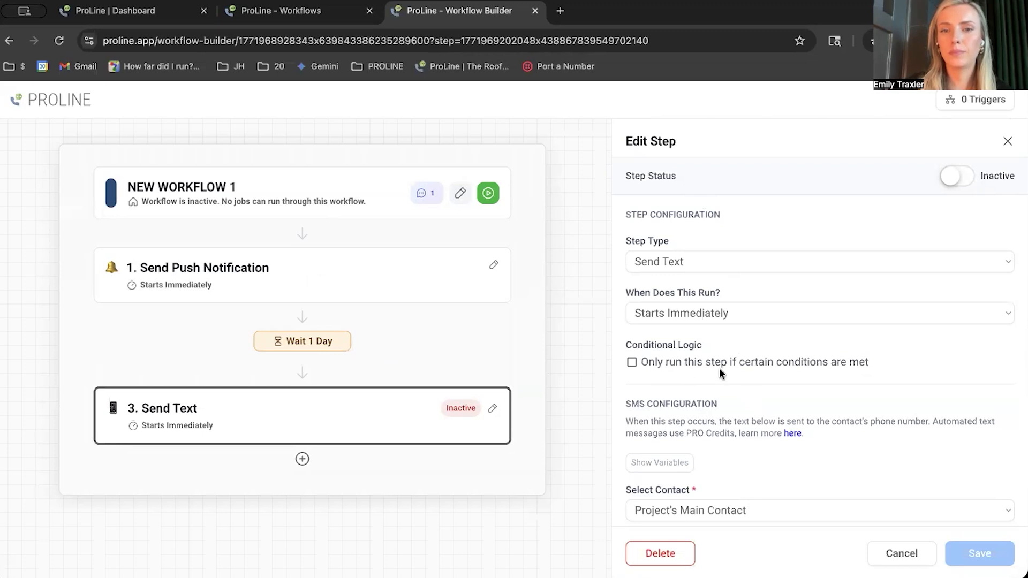
# - Try limiting the Send Text step to projects whose Project Category is Commercial, and discard the edit
pyautogui.scroll(-2, 723, 375)
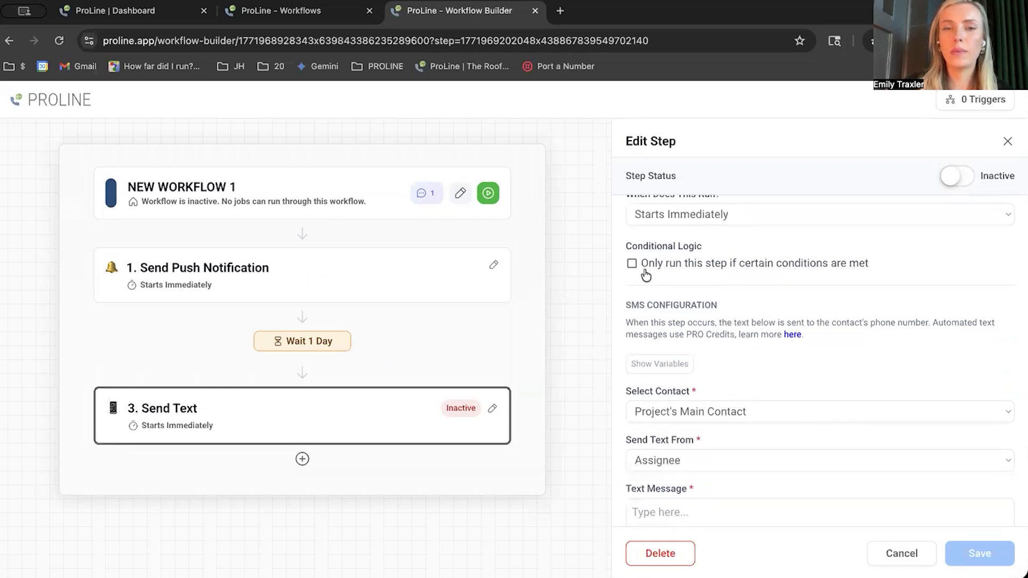
pyautogui.click(659, 264)
pyautogui.click(747, 315)
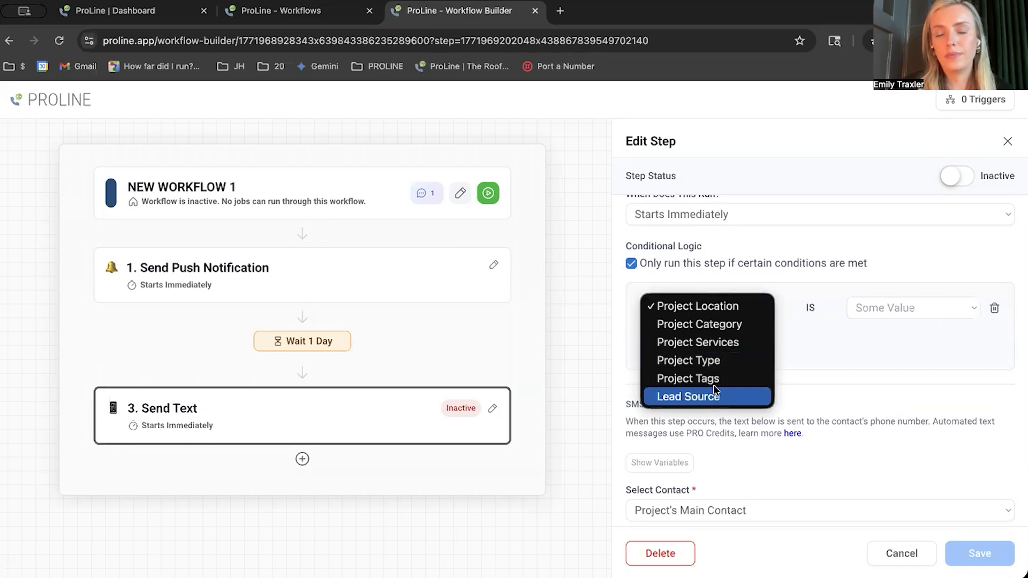
pyautogui.click(731, 325)
pyautogui.click(887, 308)
pyautogui.click(891, 313)
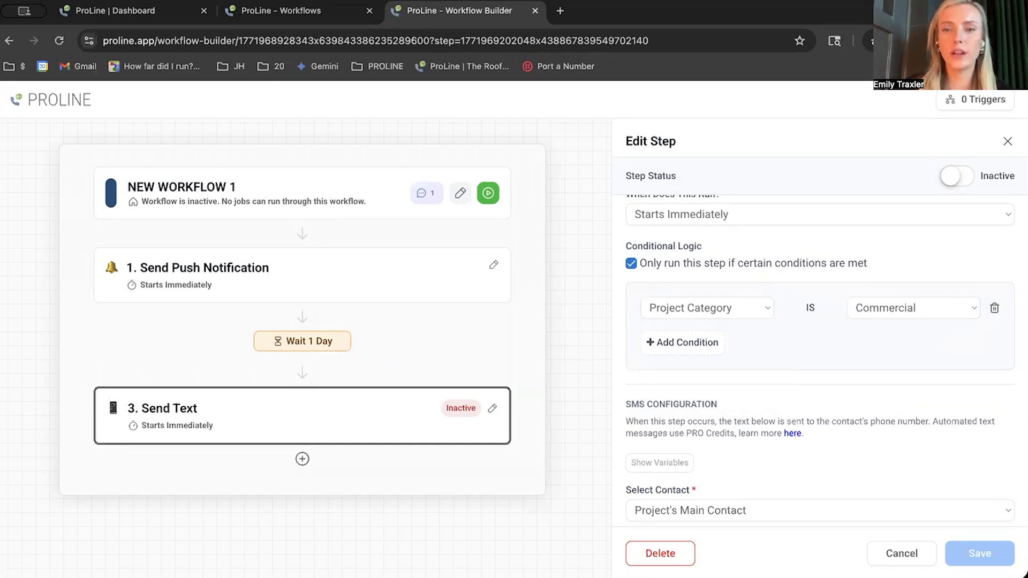
pyautogui.click(901, 554)
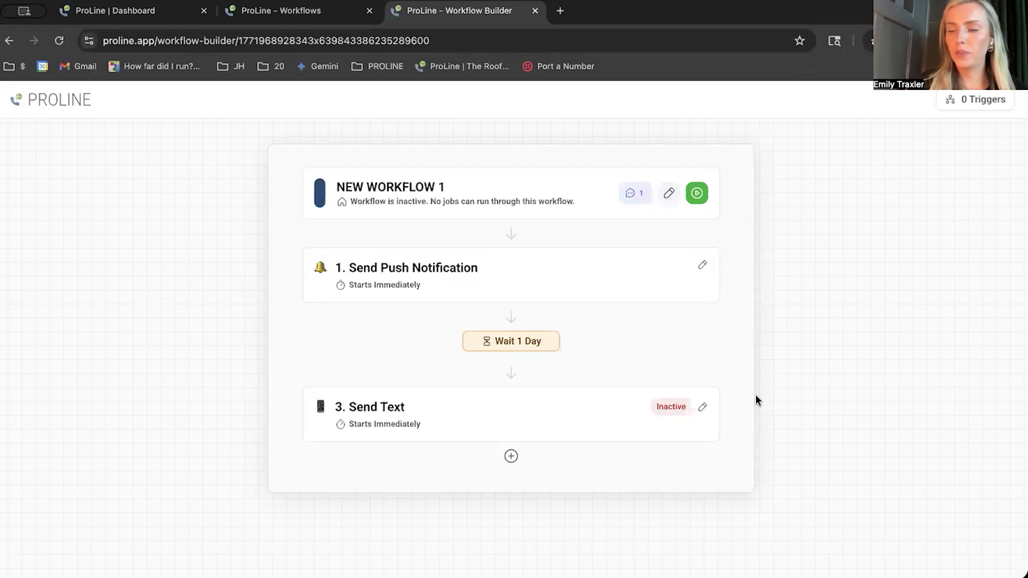
# - Search the available workflow steps for "cont", clear the search and leave without adding a step
pyautogui.click(515, 458)
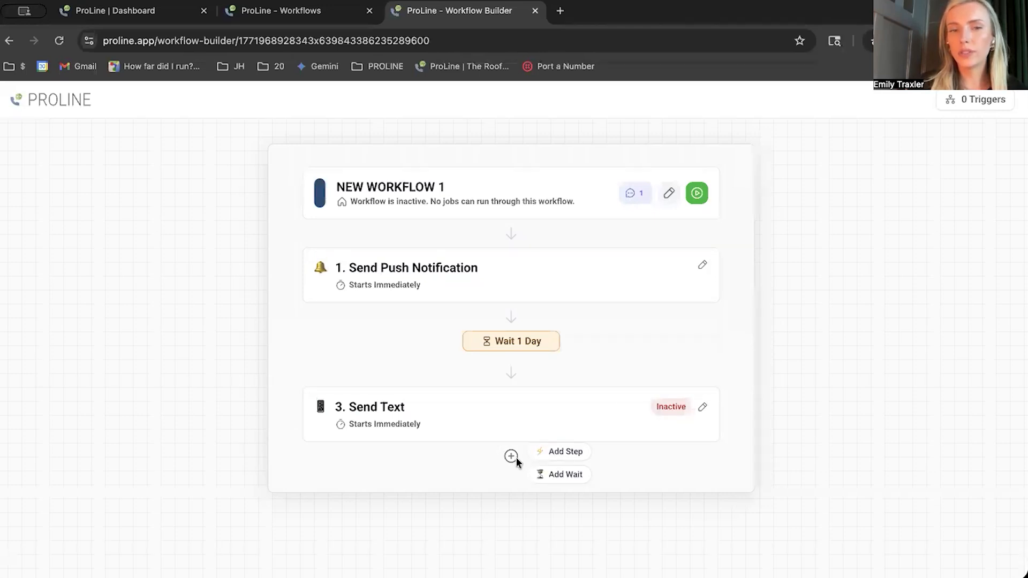
pyautogui.click(566, 452)
pyautogui.click(475, 166)
pyautogui.write('cont')
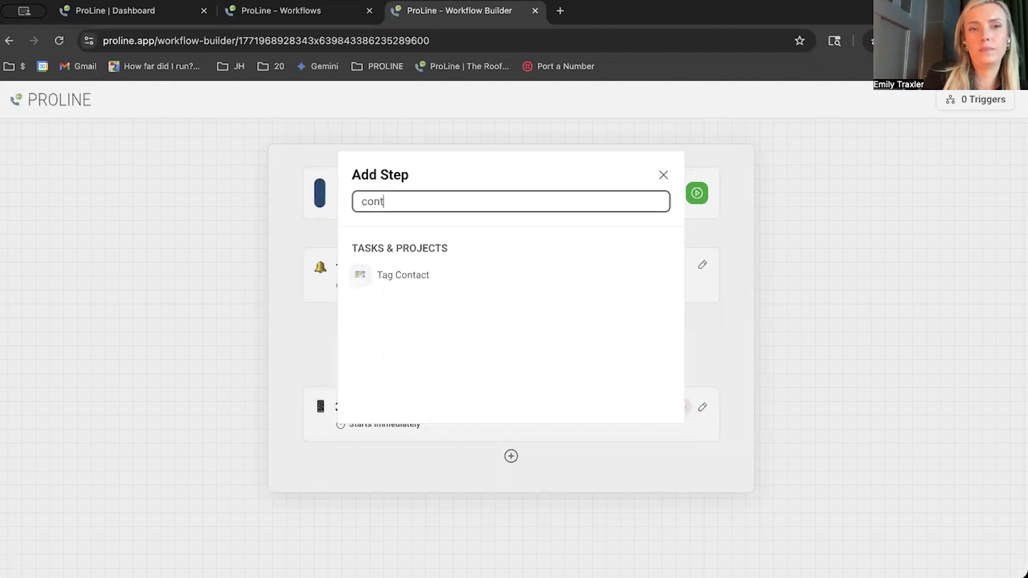
pyautogui.press('BackSpace')
pyautogui.press('BackSpace')
pyautogui.press('BackSpace')
pyautogui.press('BackSpace')
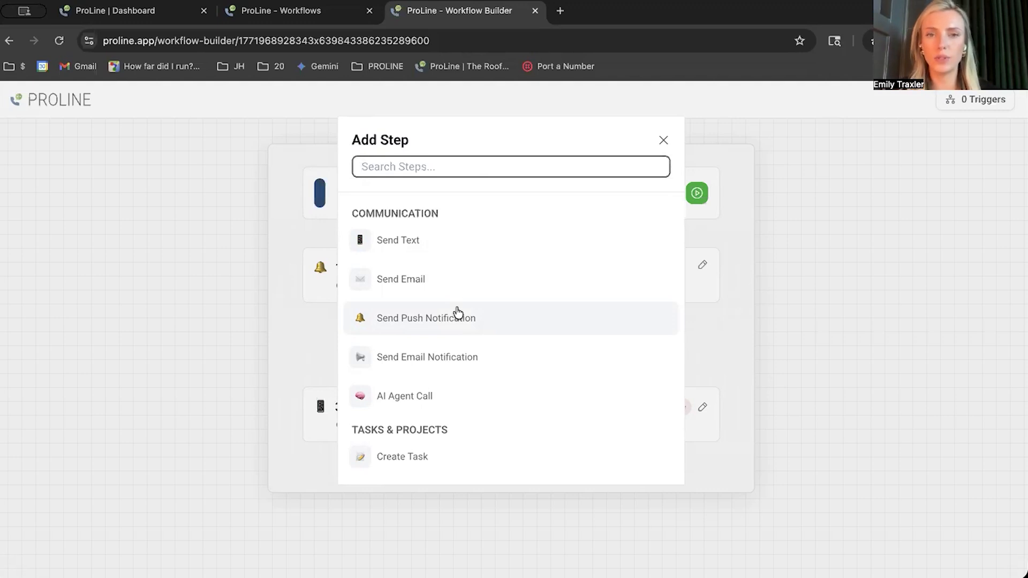
pyautogui.click(662, 142)
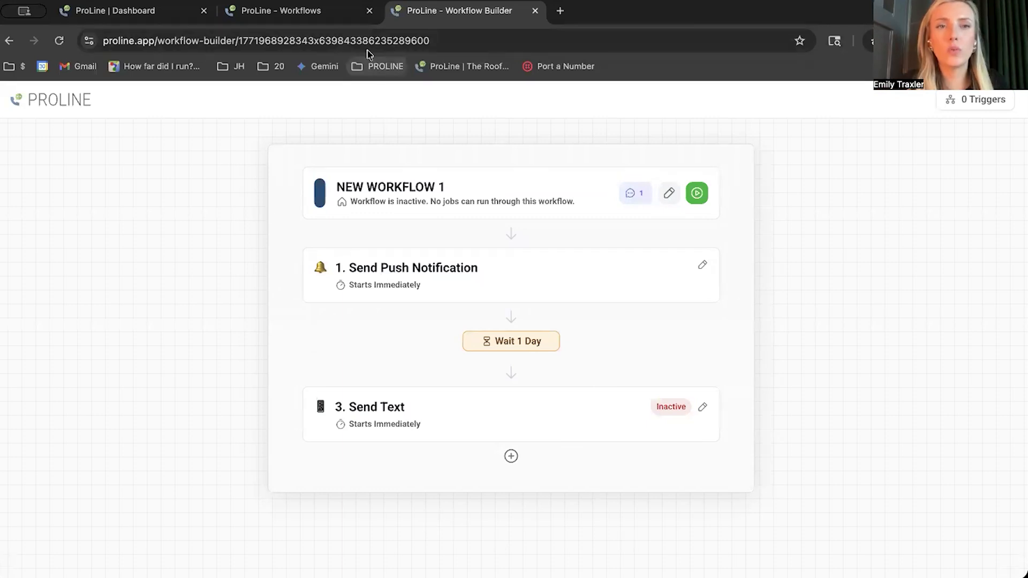
# - Return to the Workflows page and view the list of active workflows
pyautogui.moveTo(504, 251)
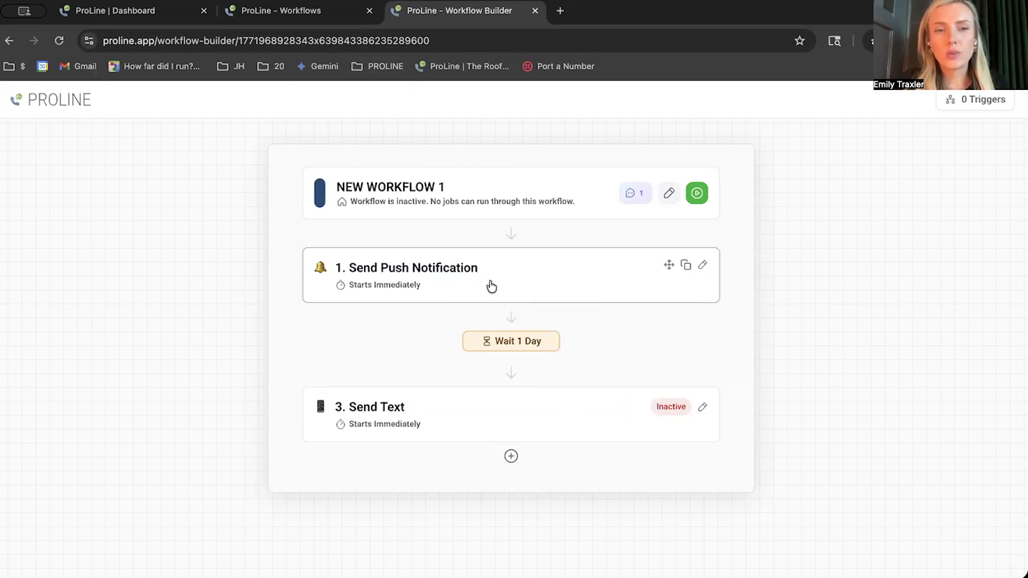
pyautogui.moveTo(512, 384)
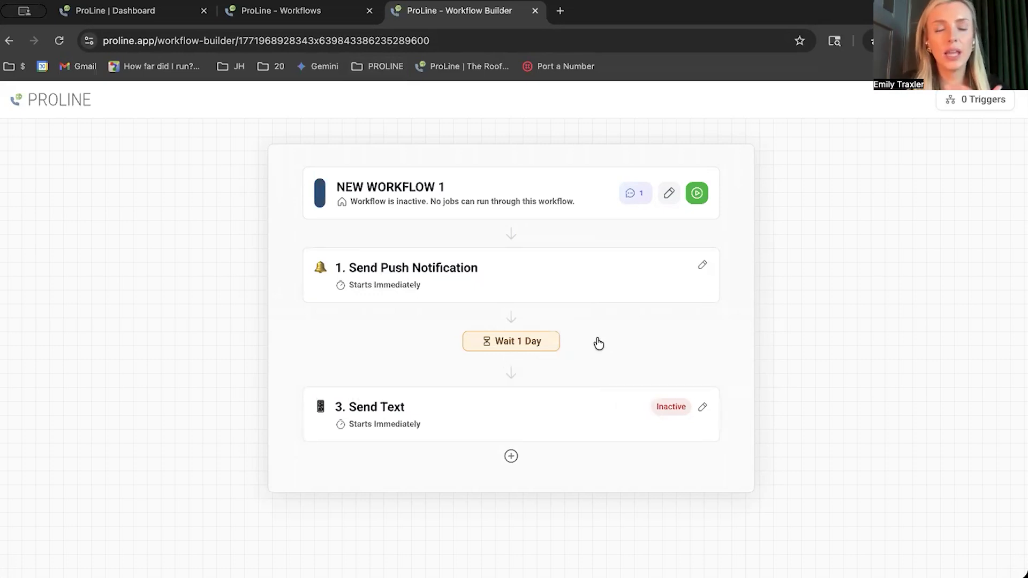
pyautogui.click(354, 12)
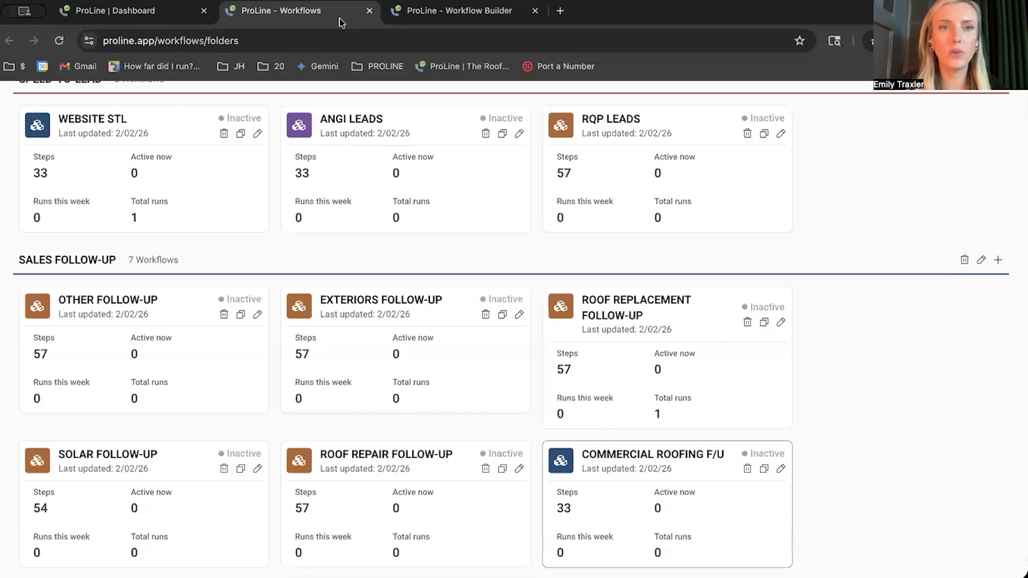
pyautogui.scroll(3, 356, 193)
pyautogui.click(282, 146)
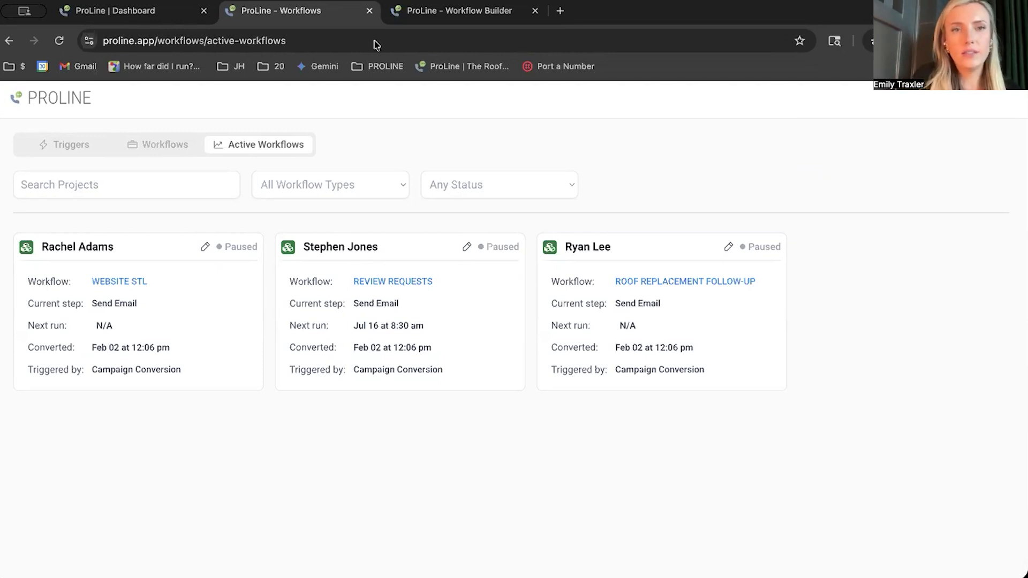
# - Go back to the workflow folders and open the WEBSITE STL workflow in SPEED-TO-LEAD for editing
pyautogui.click(185, 144)
pyautogui.scroll(-1, 204, 300)
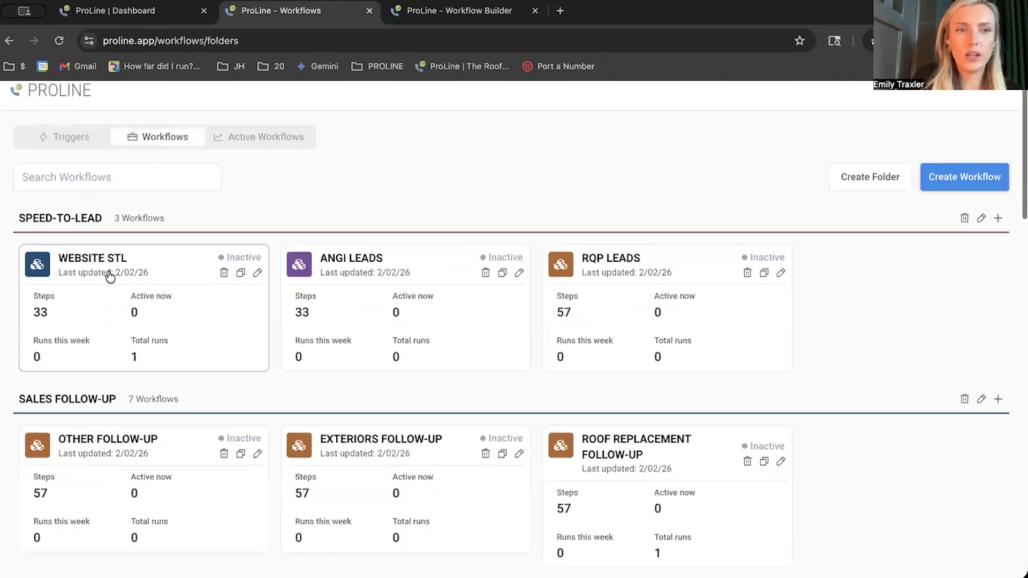
pyautogui.click(257, 275)
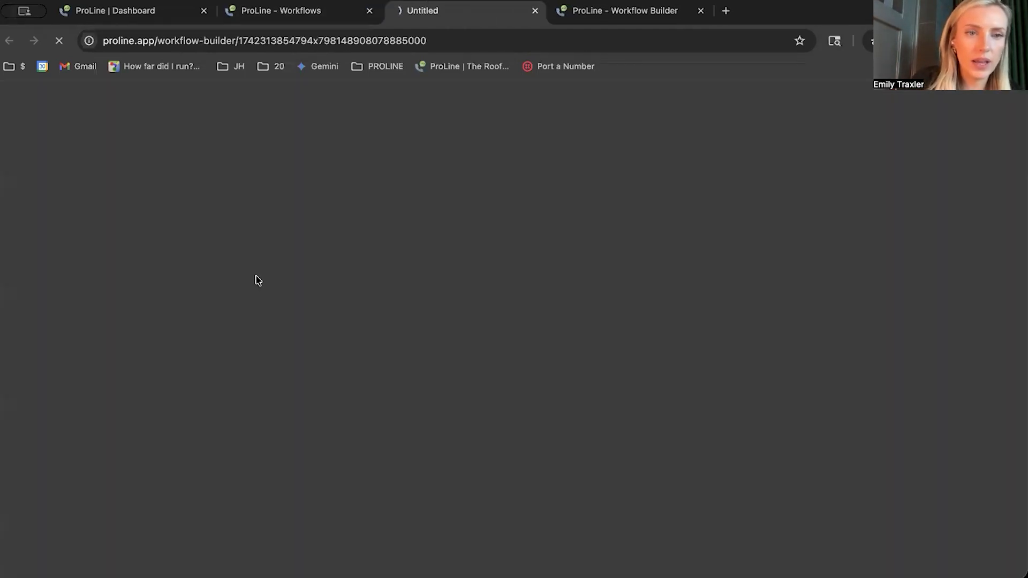